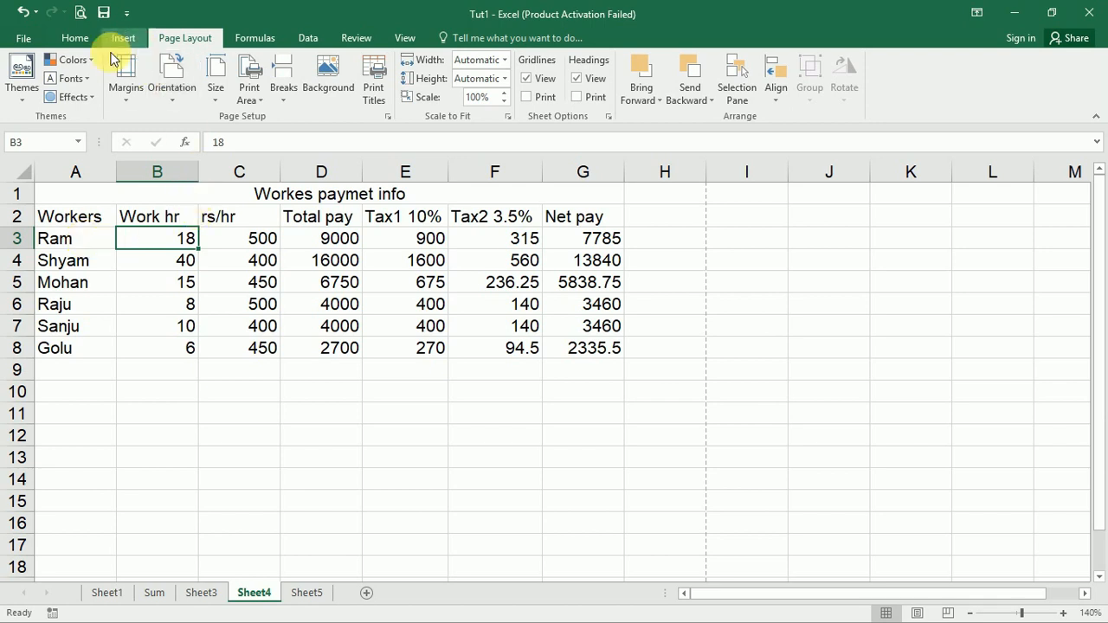
Lower the top and bottom page margins to 0.9 in Custom Margins, leaving left and right at 1.8
click(125, 99)
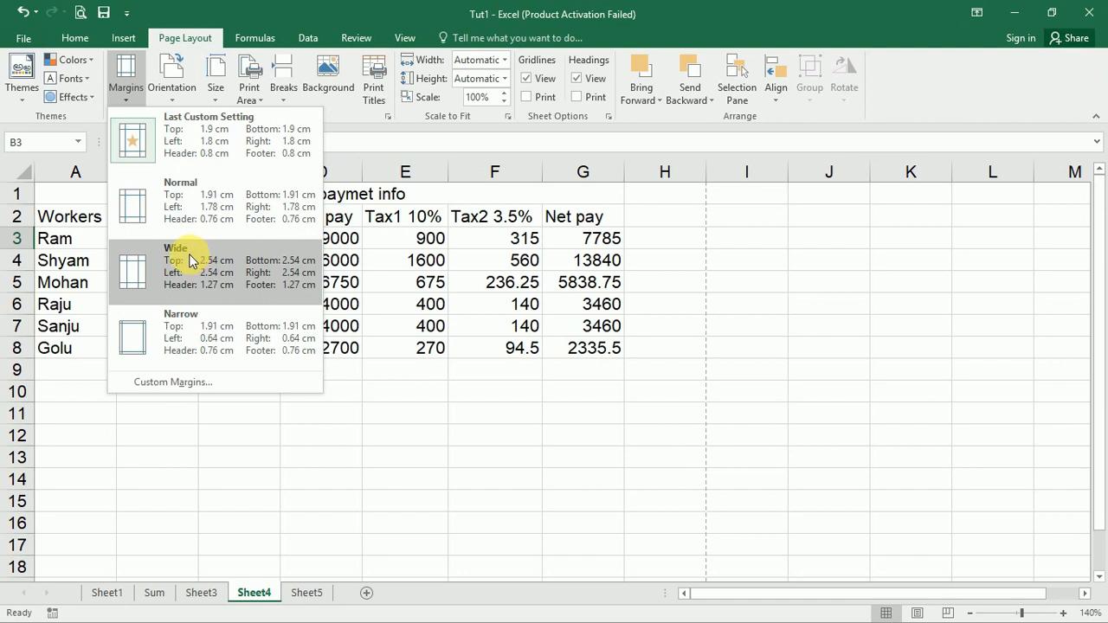
click(163, 381)
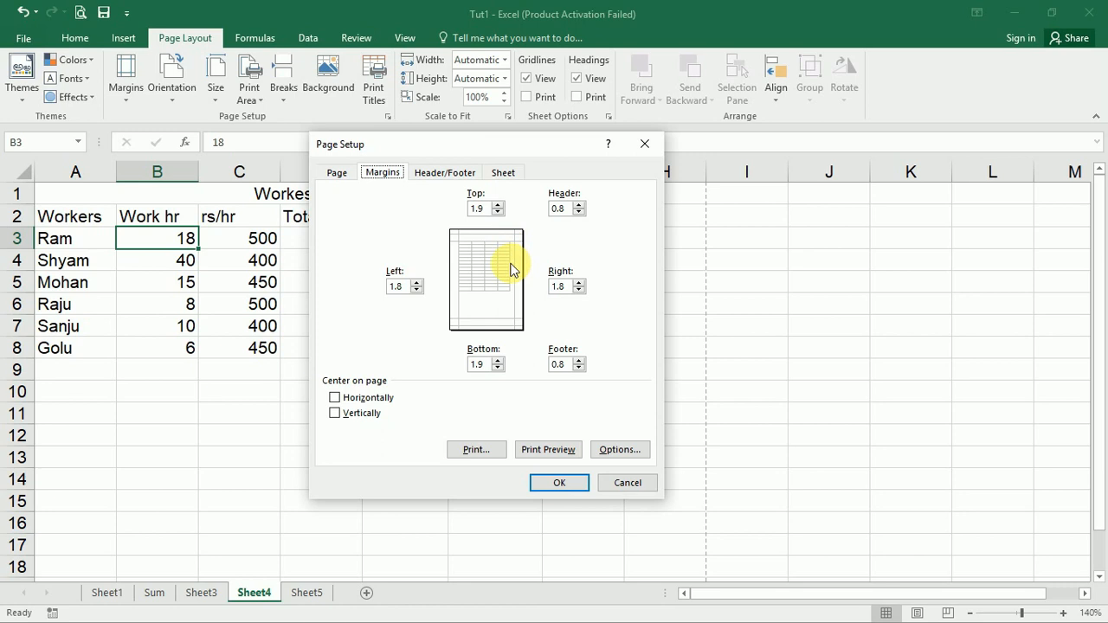
click(496, 360)
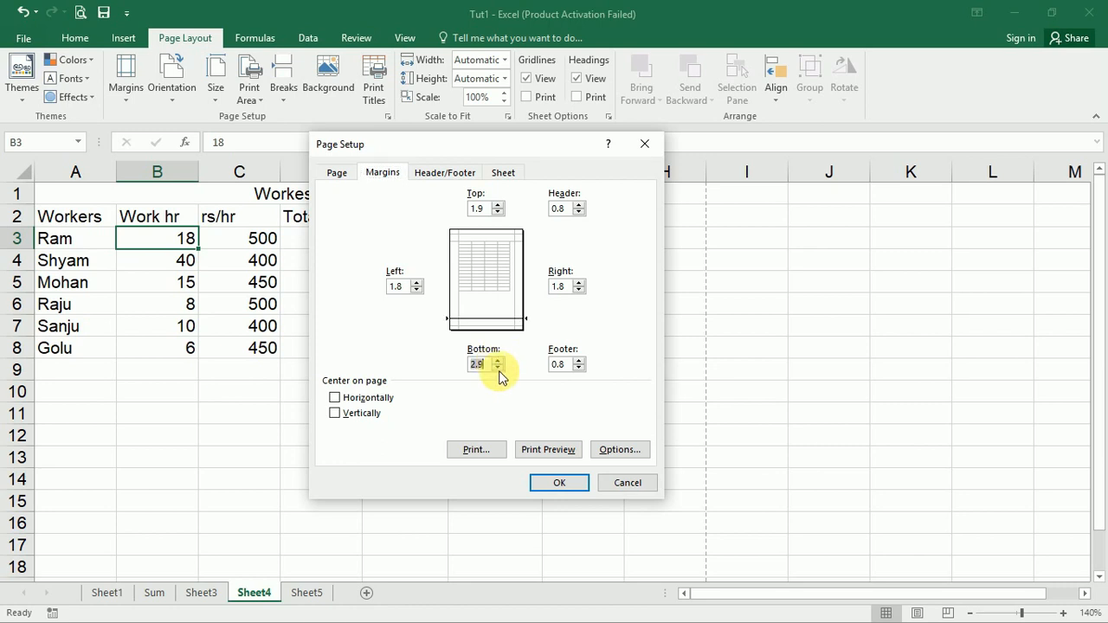
click(499, 368)
click(498, 368)
click(498, 368)
click(498, 213)
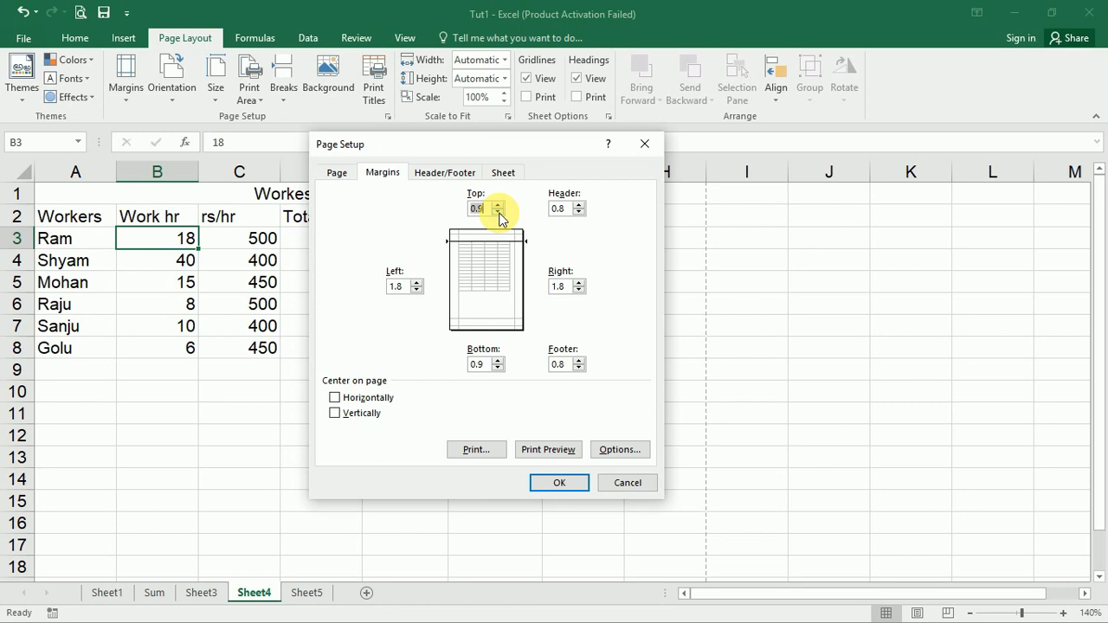
Show the print preview of the sheet from the Page Setup dialog
click(538, 450)
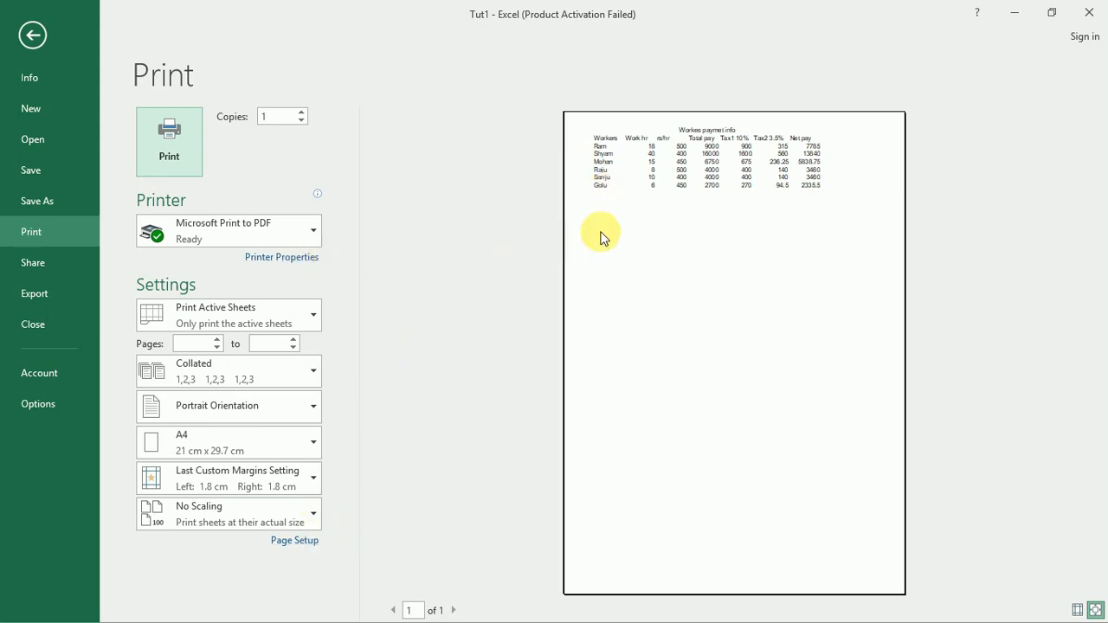
In Page Setup, set top and bottom margins to 1.4 and left and right to 1.3
click(296, 542)
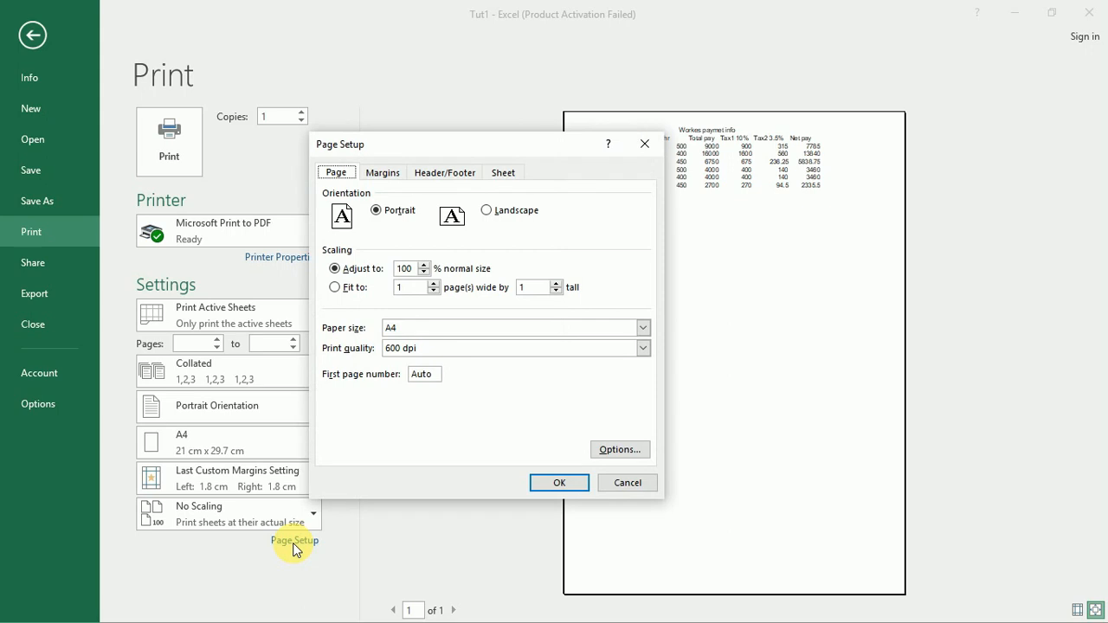
click(382, 173)
click(445, 173)
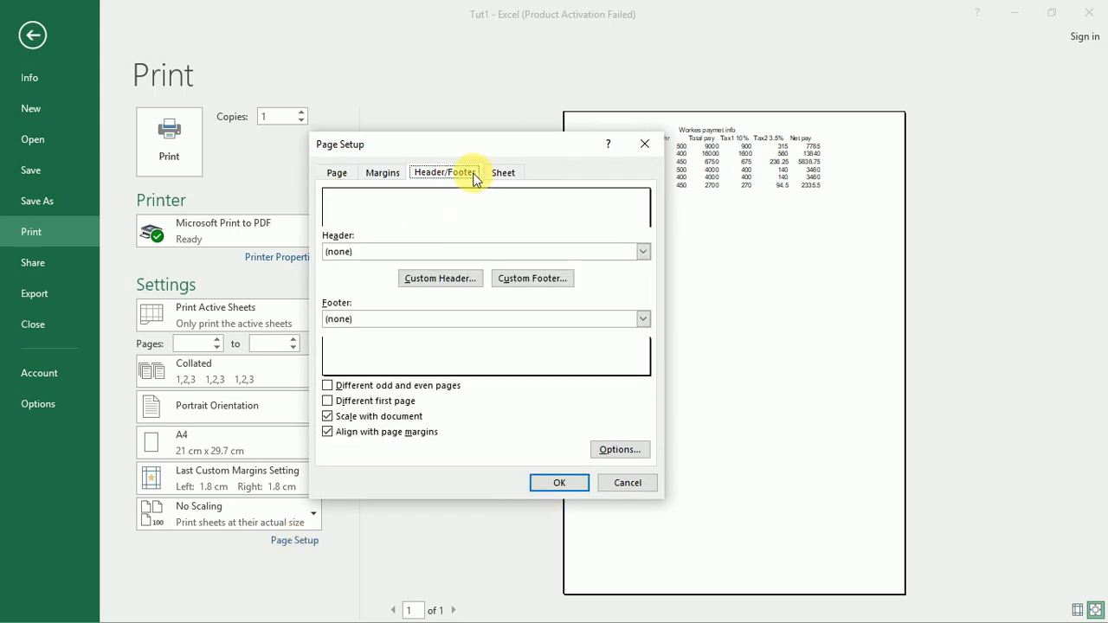
click(391, 173)
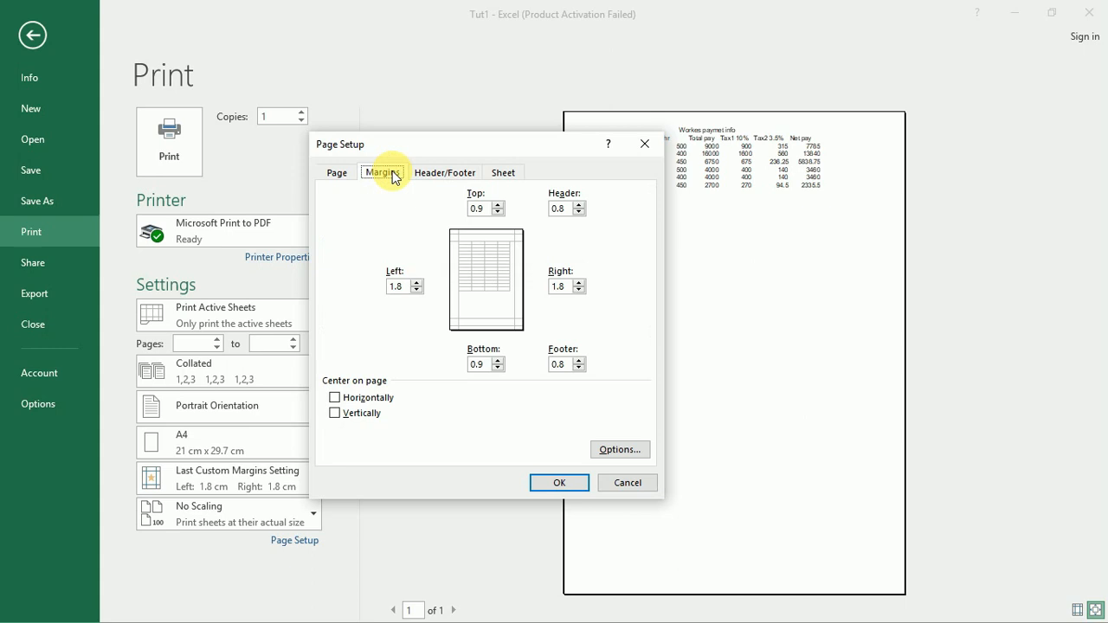
click(499, 204)
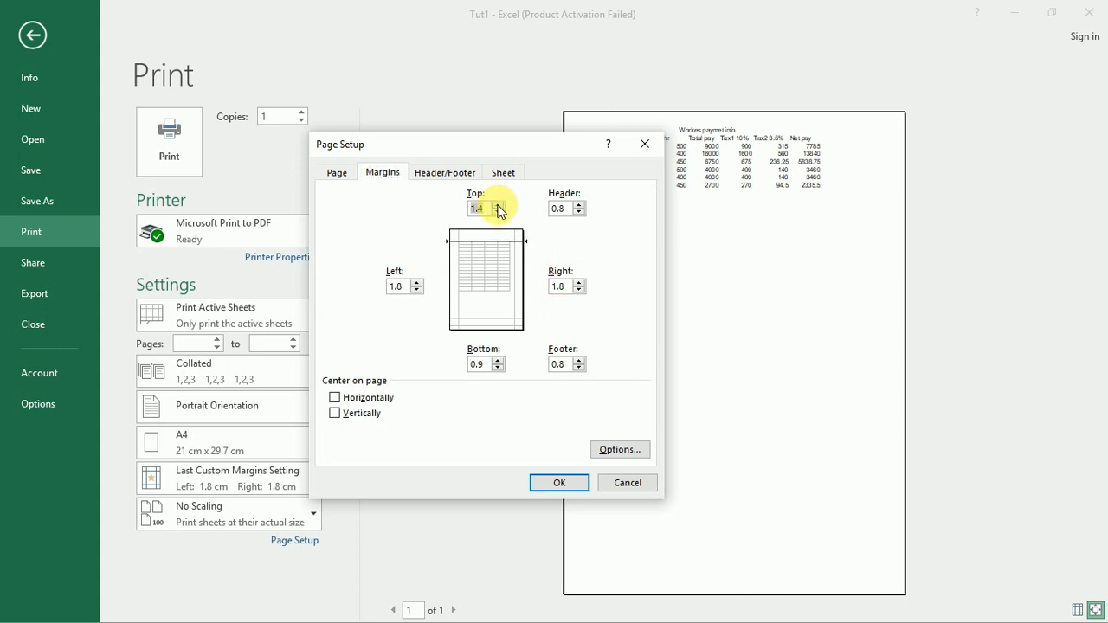
click(499, 360)
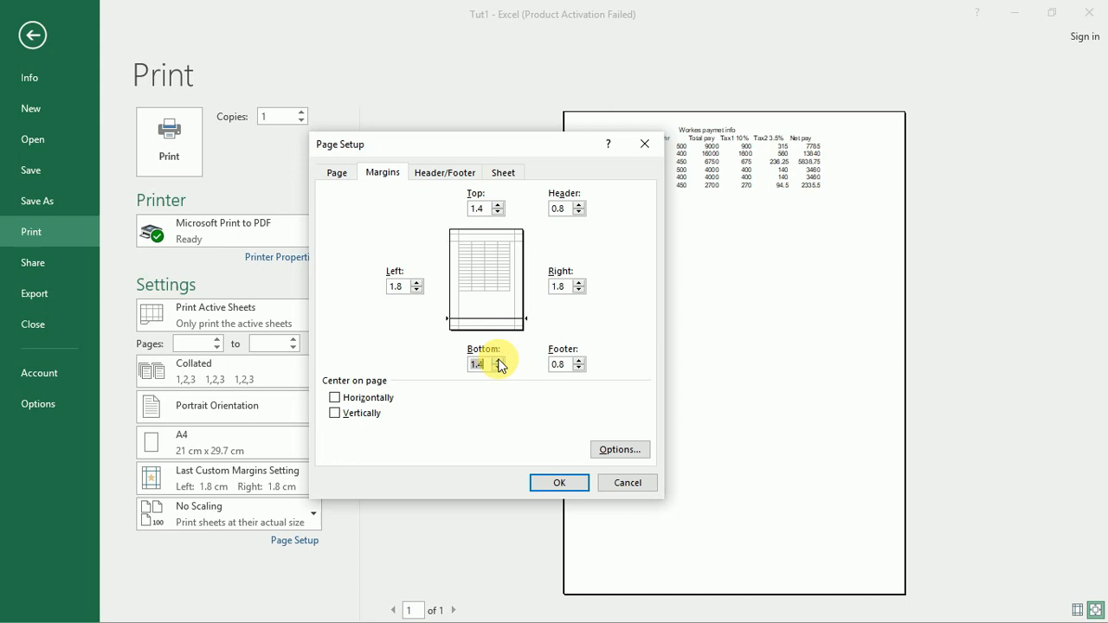
click(416, 290)
click(578, 290)
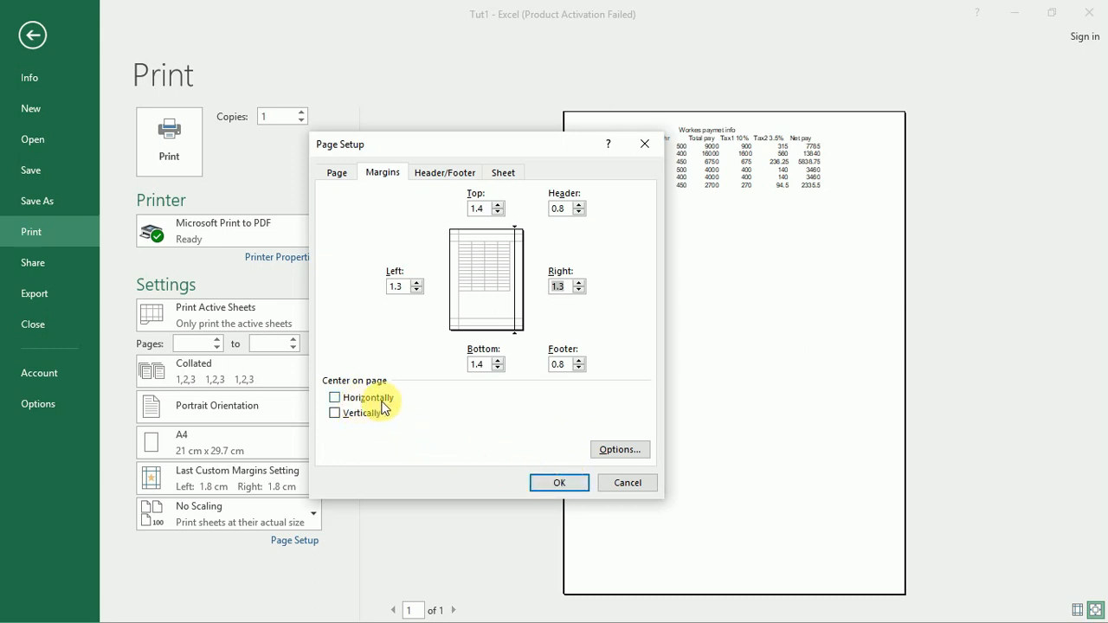
Centre the table horizontally and vertically on the page and apply the settings
click(335, 398)
click(335, 414)
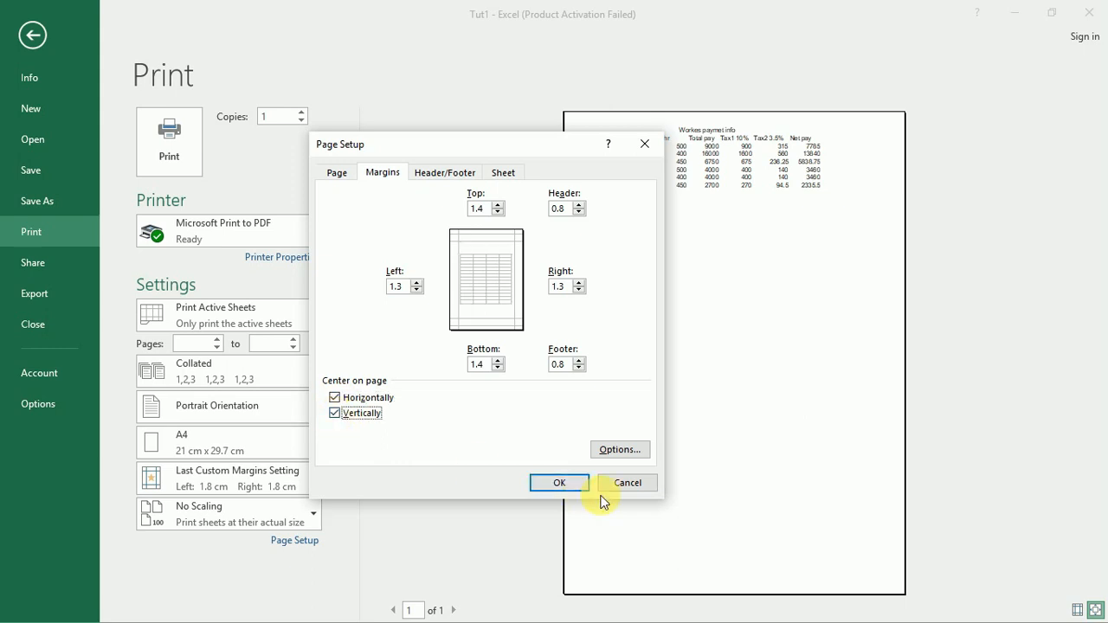
click(573, 485)
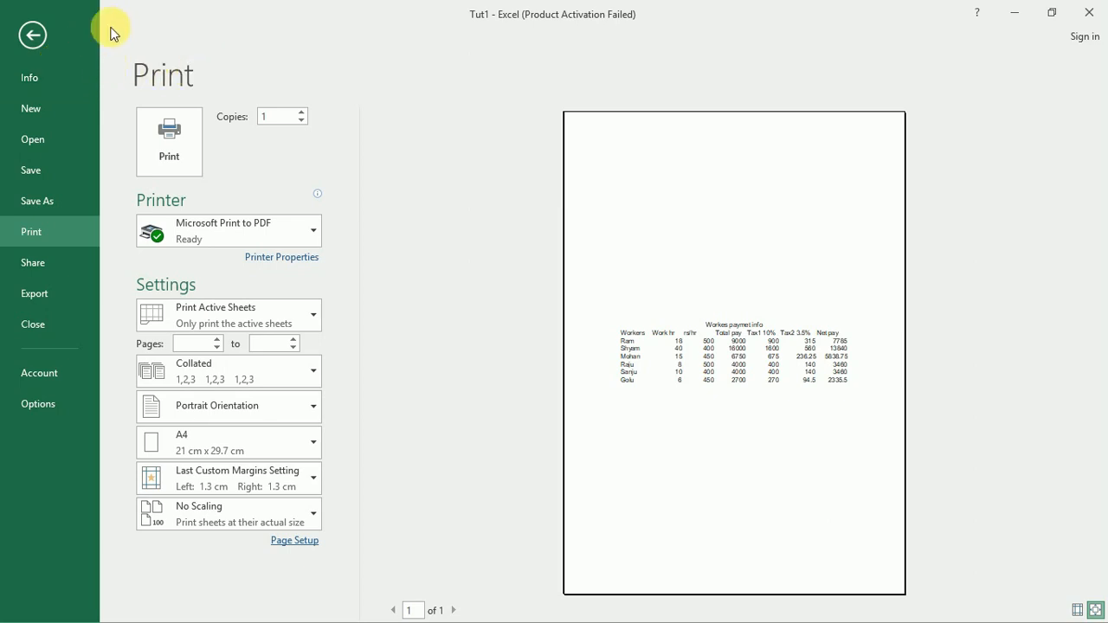
Exit the Backstage print preview back to the Sheet4 worksheet
click(29, 37)
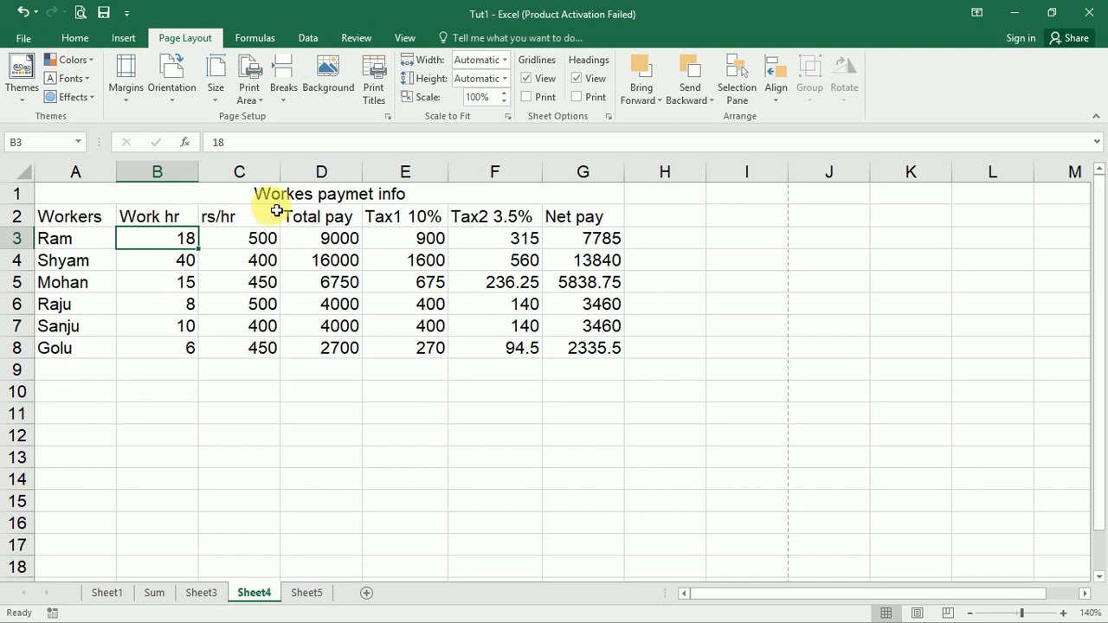
Reopen Page Setup, try Landscape but keep Portrait, and show the Header/Footer settings
click(387, 119)
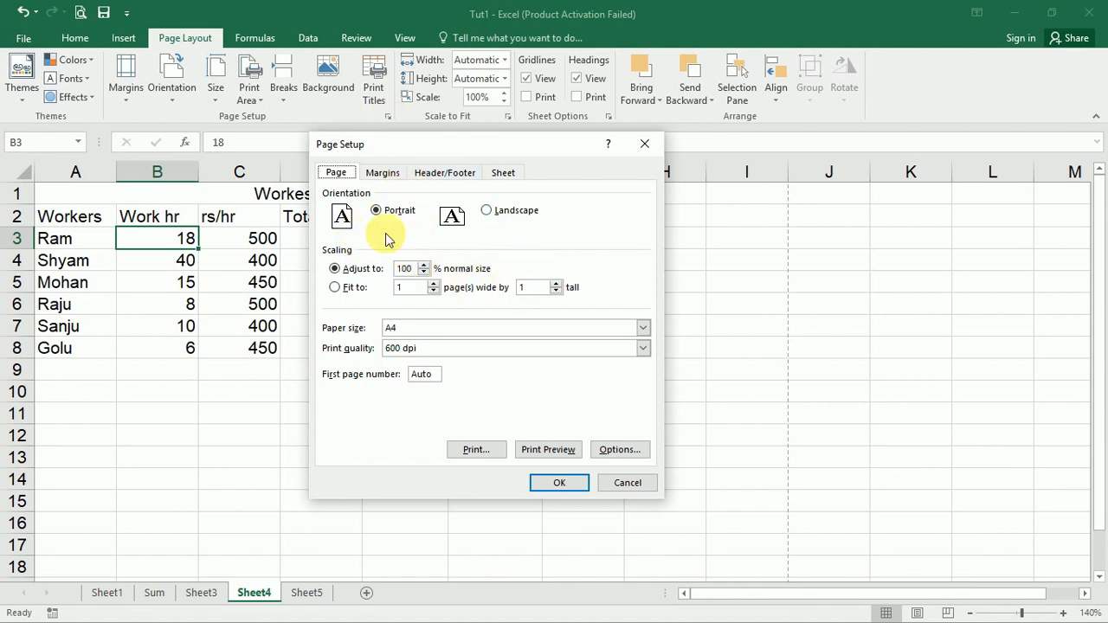
click(382, 173)
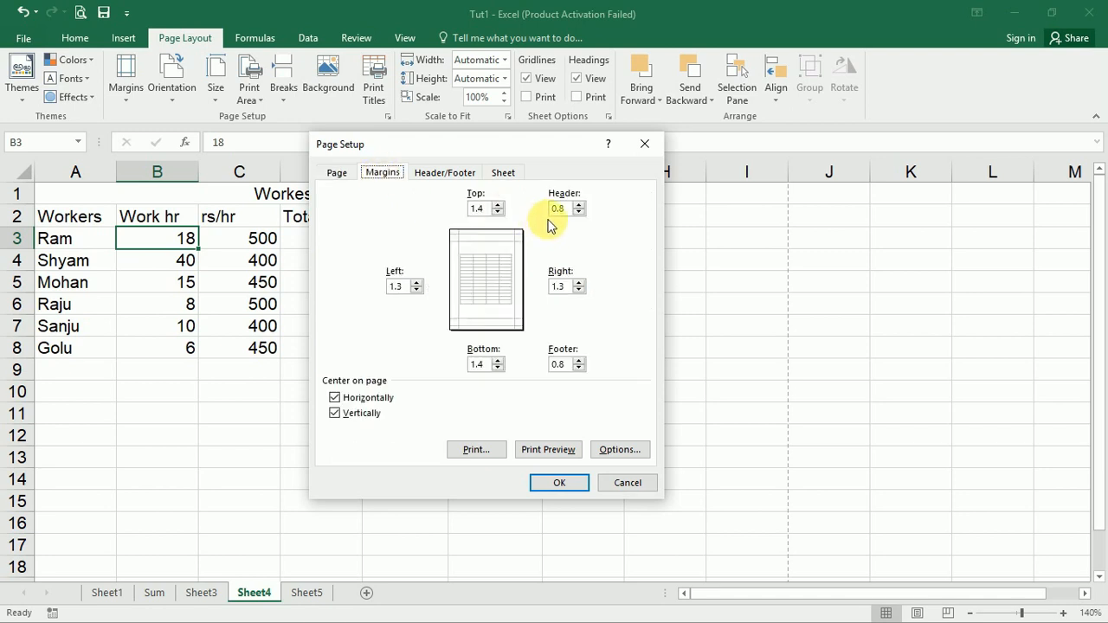
click(336, 173)
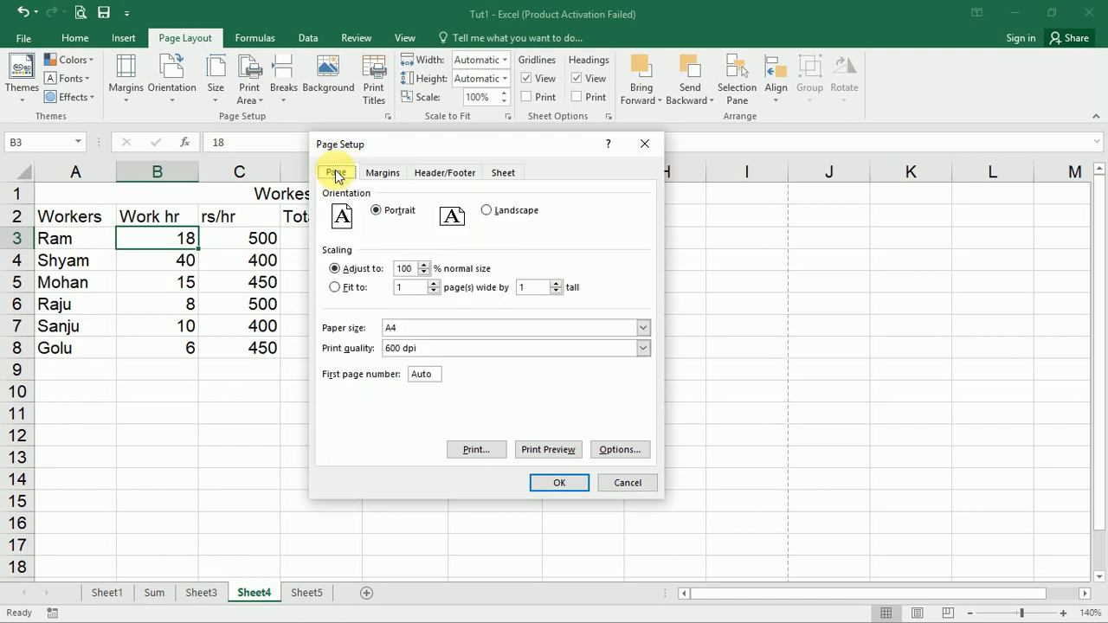
click(484, 214)
click(377, 212)
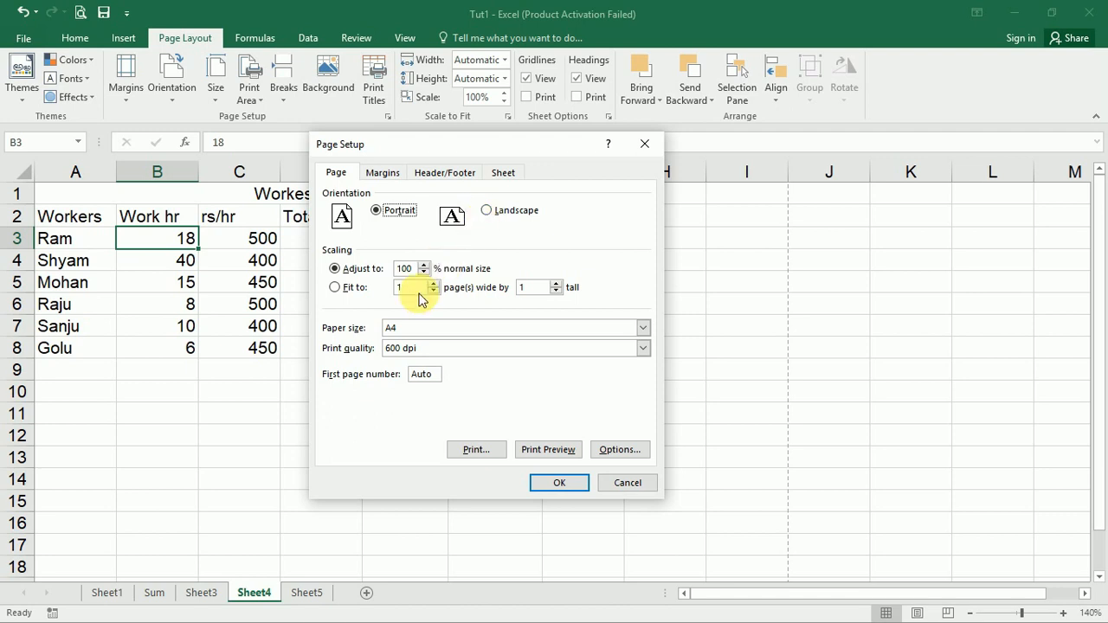
click(449, 176)
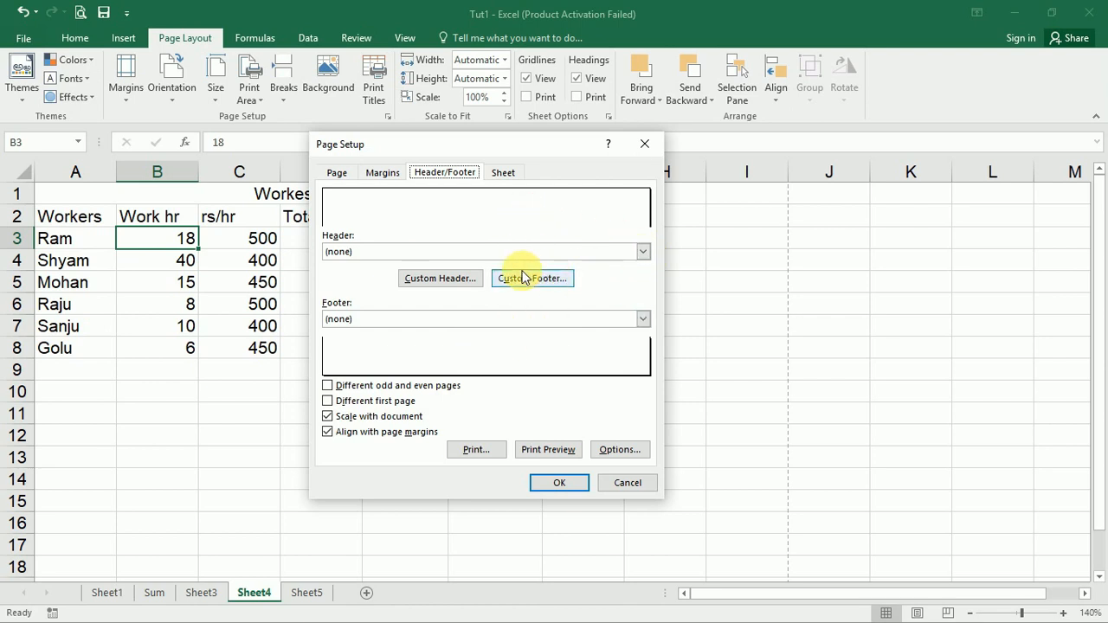
Start a custom header and enter the author's name in the centre section
click(379, 251)
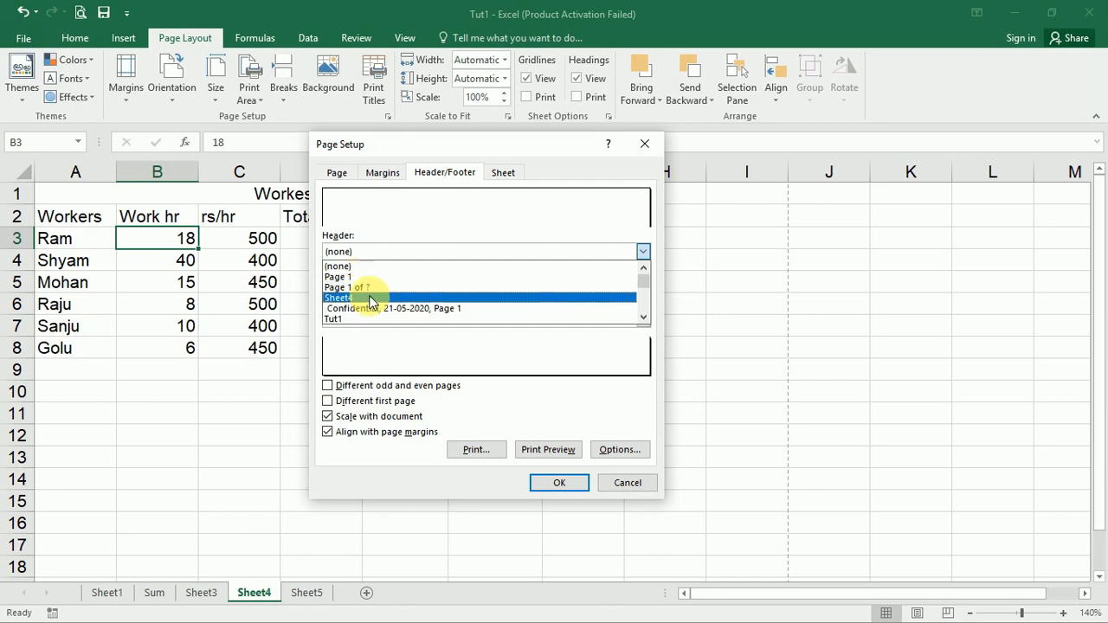
click(487, 229)
click(458, 288)
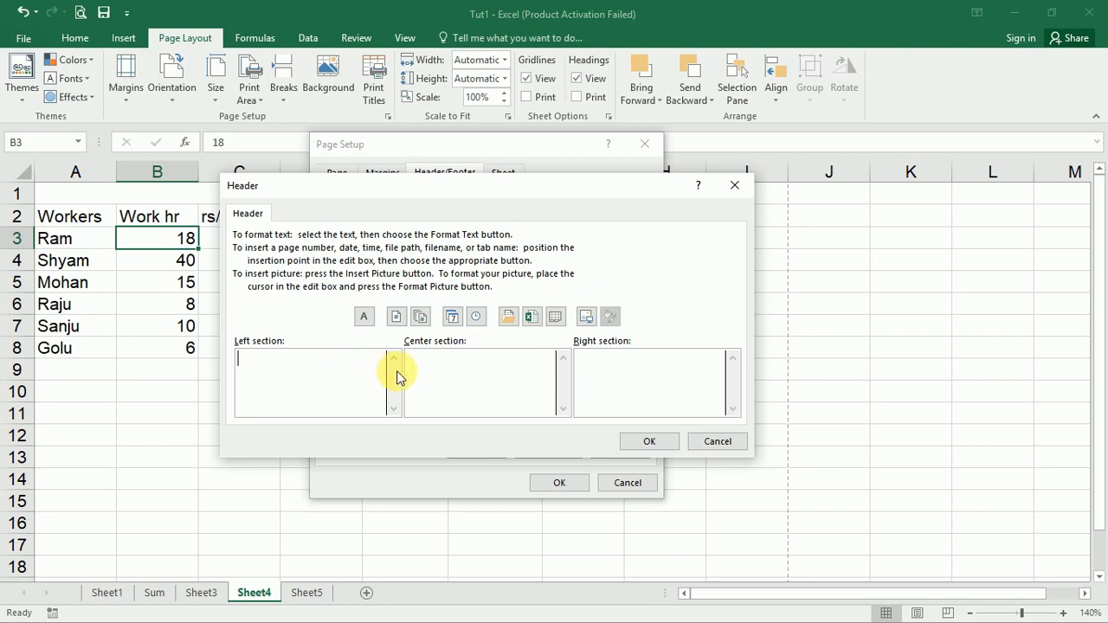
click(642, 384)
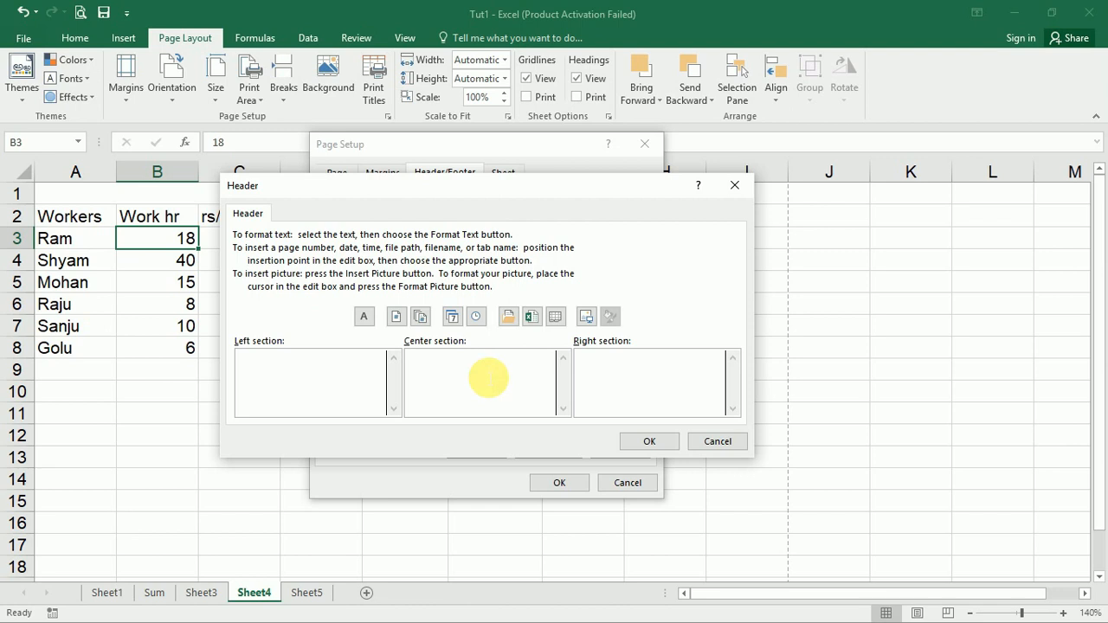
click(488, 377)
text(Shubhash paul)
Put the current date in the left section and the file path and name in the right
click(350, 369)
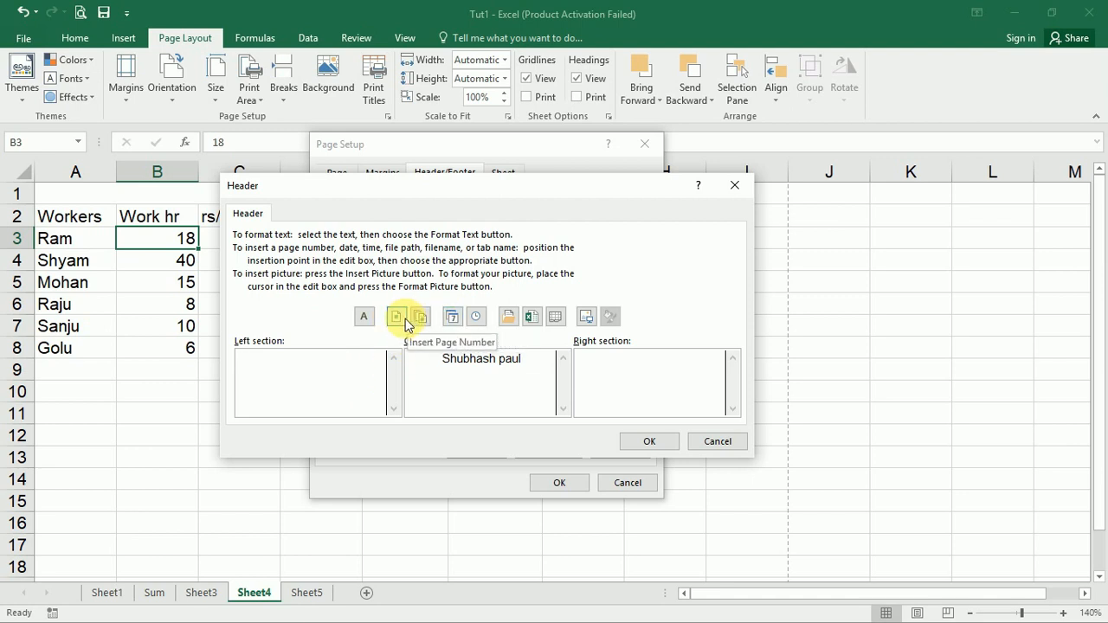
click(452, 317)
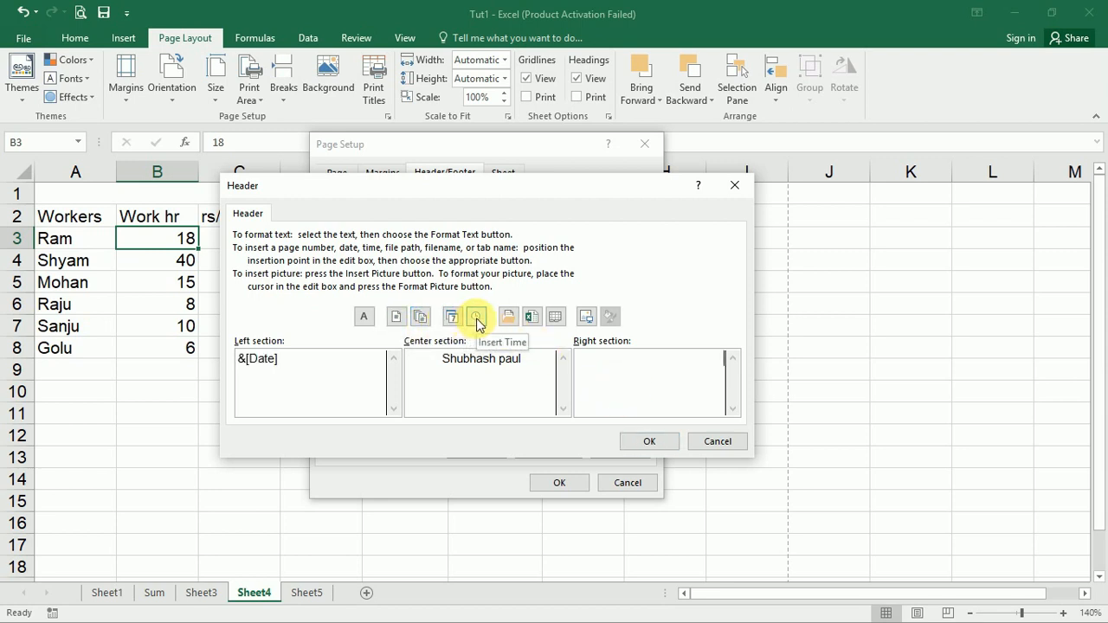
click(476, 322)
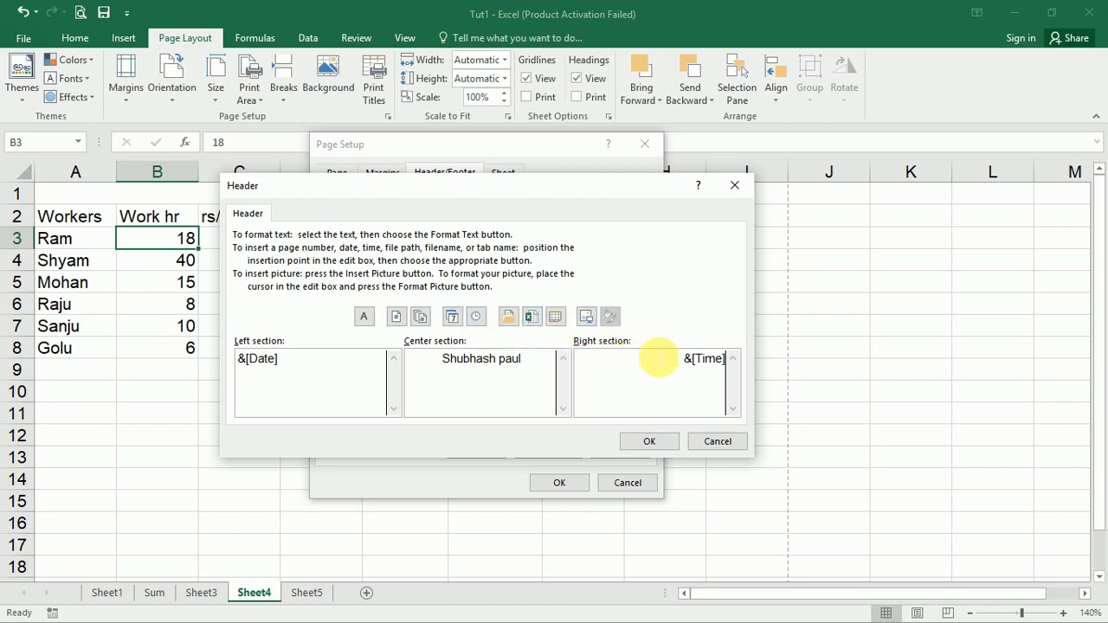
drag(659, 360, 738, 362)
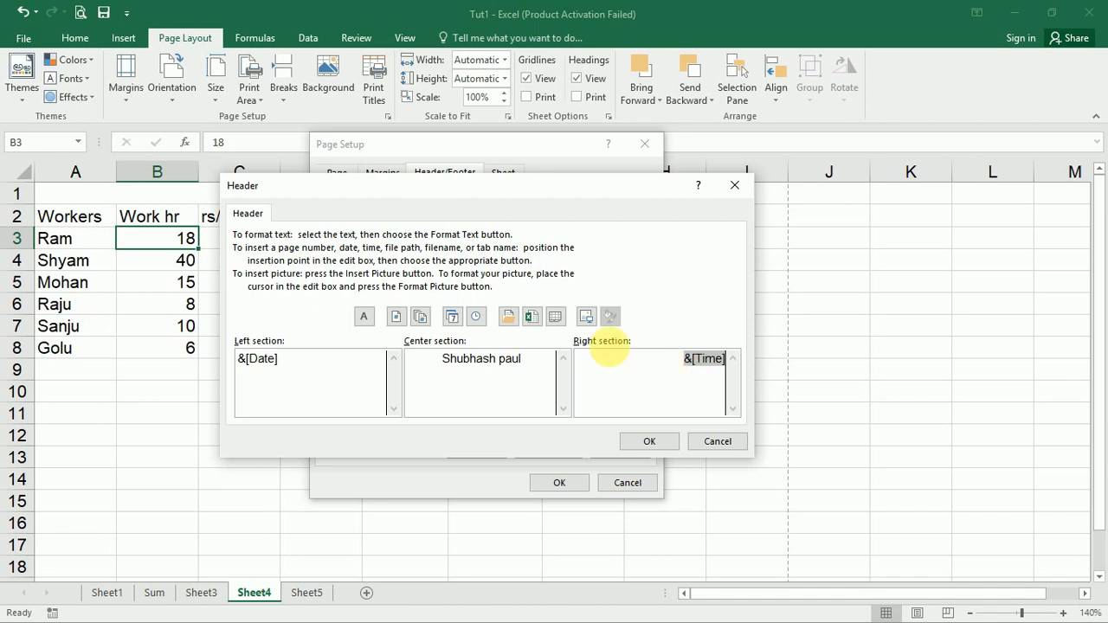
click(509, 317)
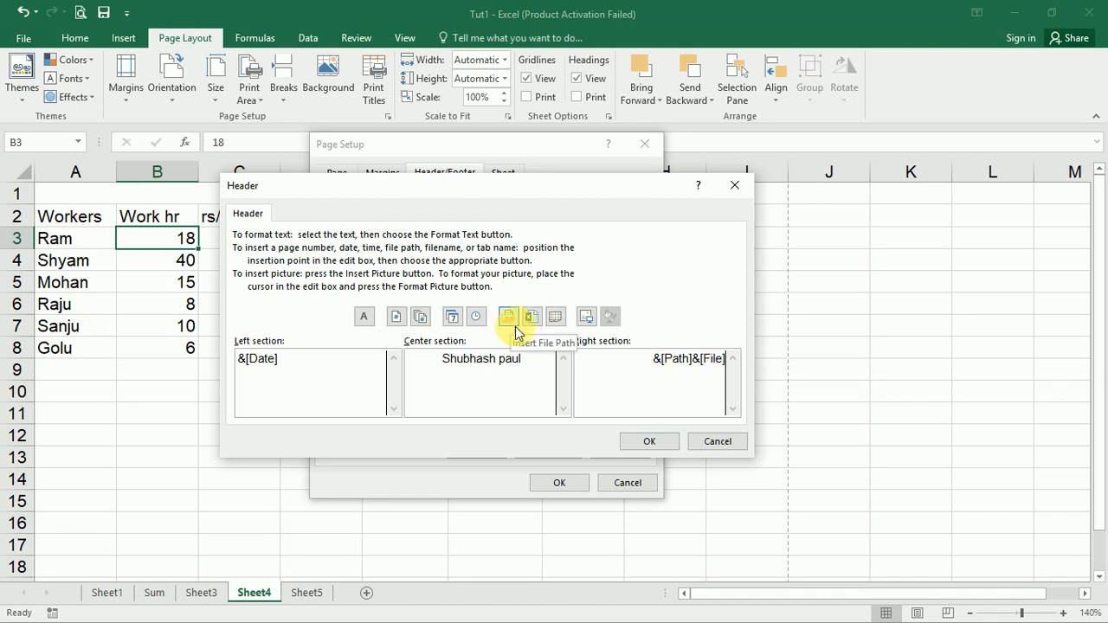
click(651, 443)
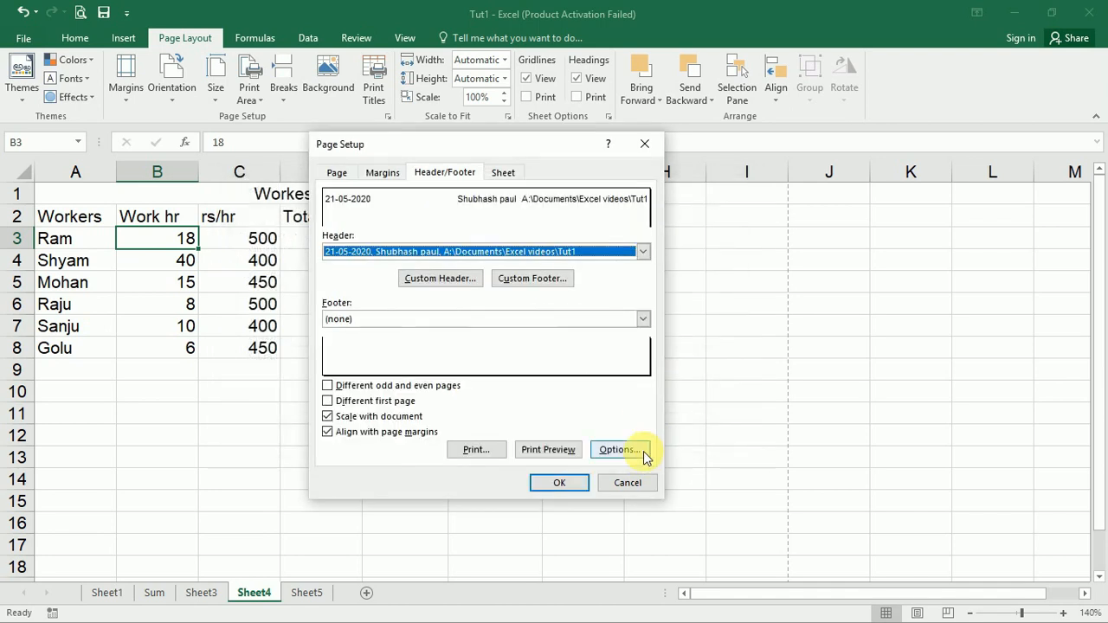
Apply the Page Setup changes and preview the page with its new header
click(559, 482)
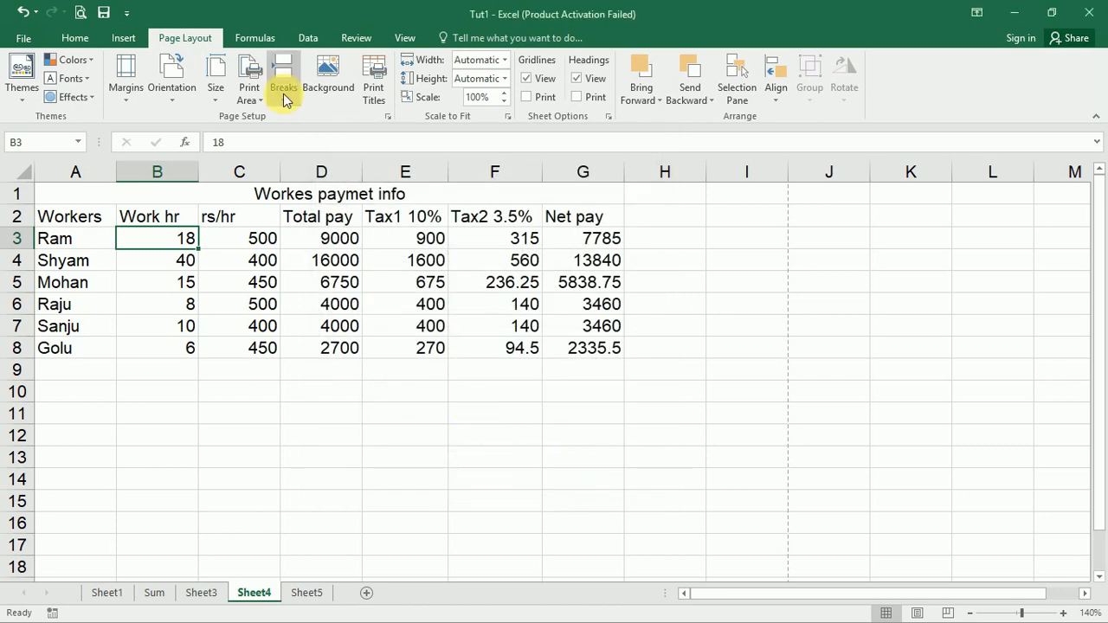
click(79, 15)
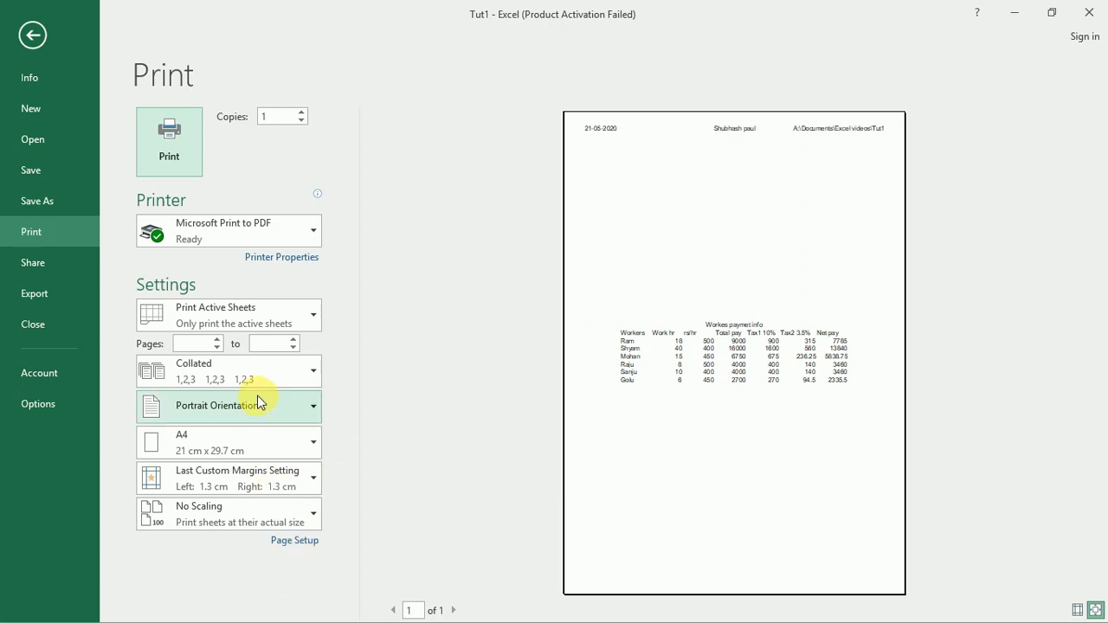
Switch the printout to Landscape, return it to Portrait, and bring up full Page Setup options
click(309, 413)
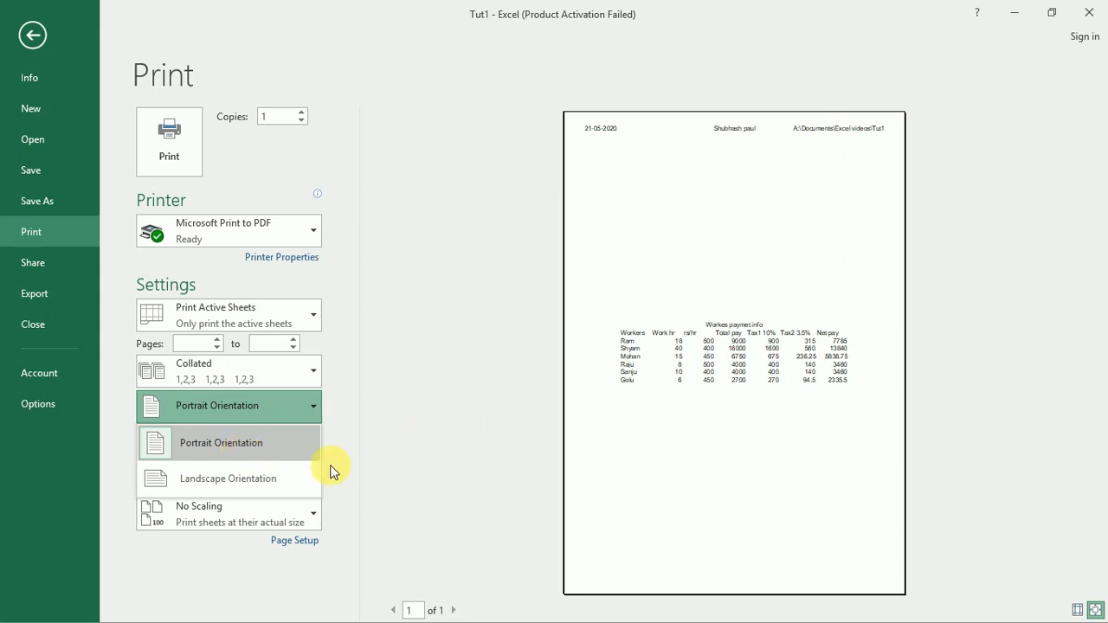
click(283, 478)
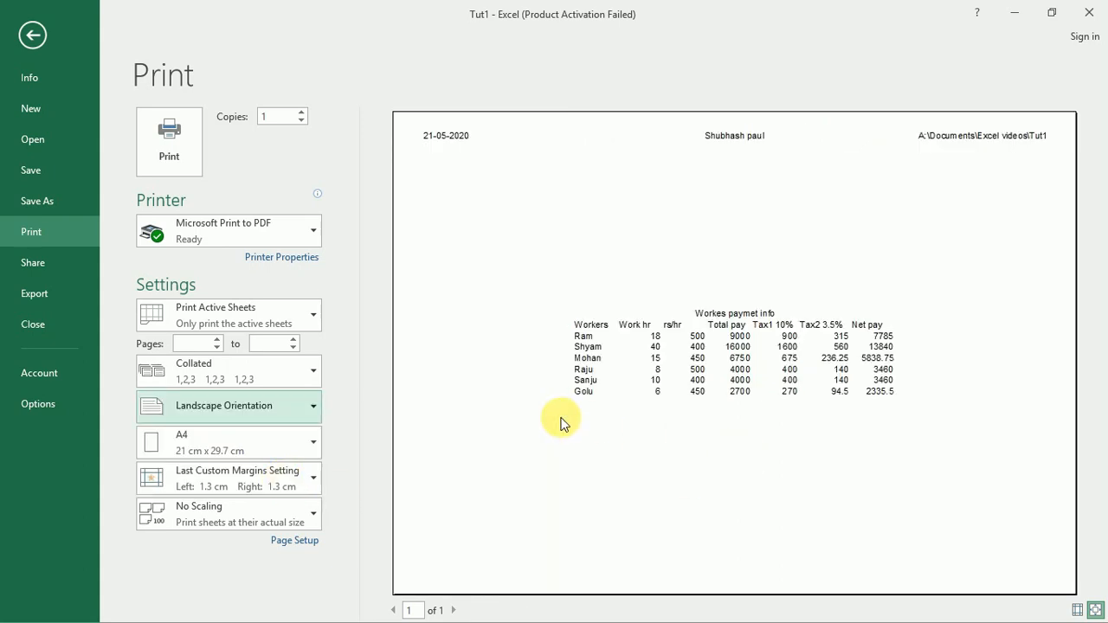
click(308, 405)
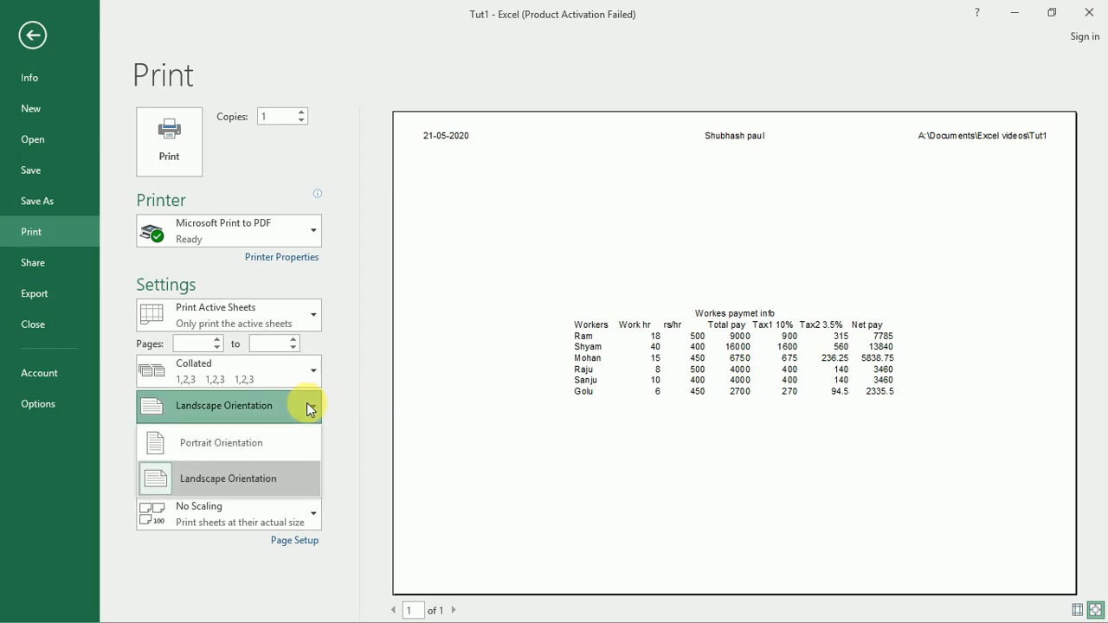
click(280, 444)
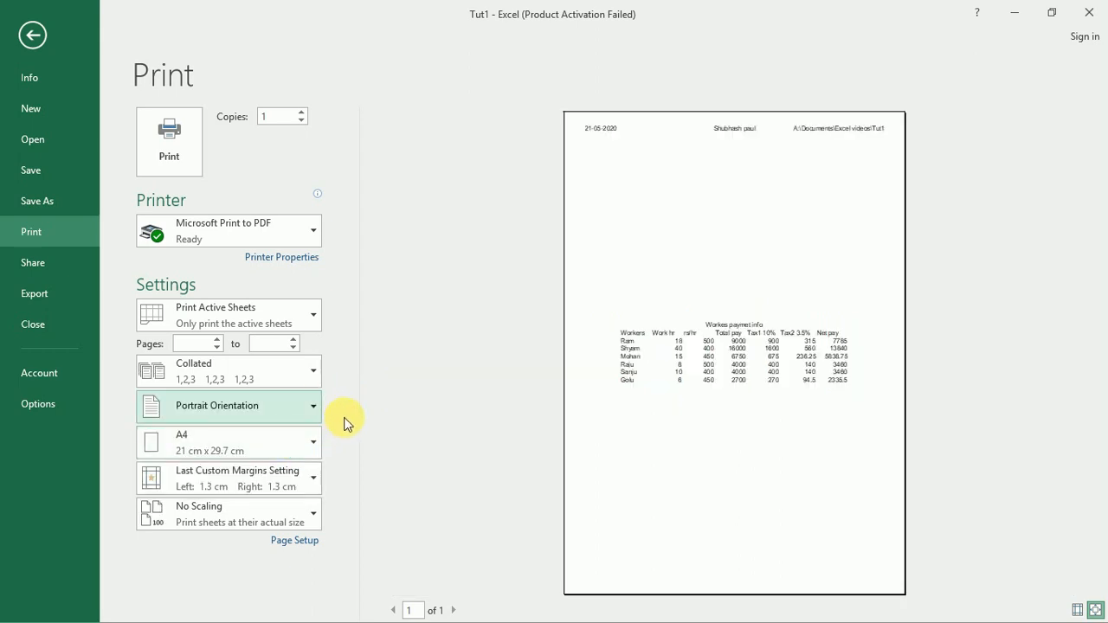
click(297, 544)
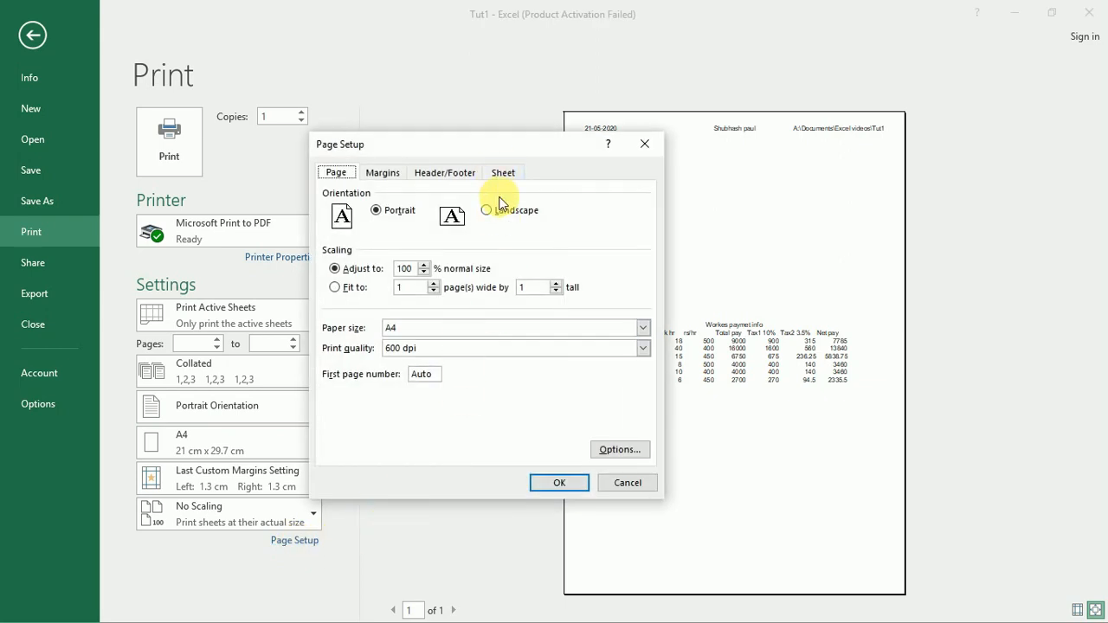
Keep the page in Portrait and raise the print scaling up to 125%
click(486, 211)
click(375, 213)
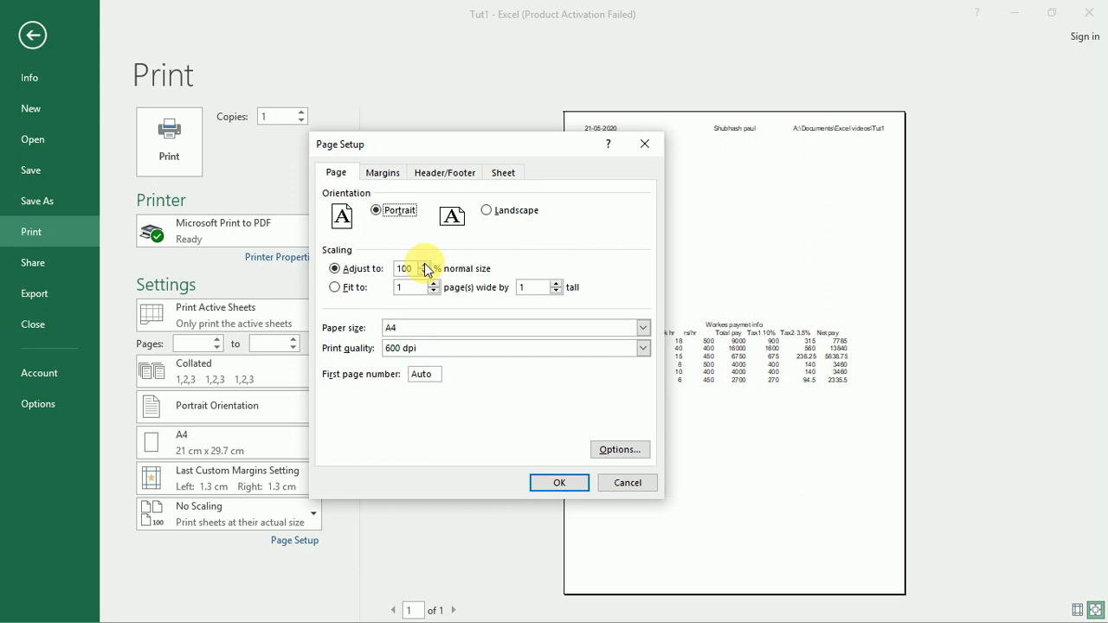
click(424, 265)
click(424, 265)
click(424, 265)
click(424, 265)
Lower the print scaling to 90%, then restore it to 100%
click(425, 274)
click(425, 273)
click(425, 274)
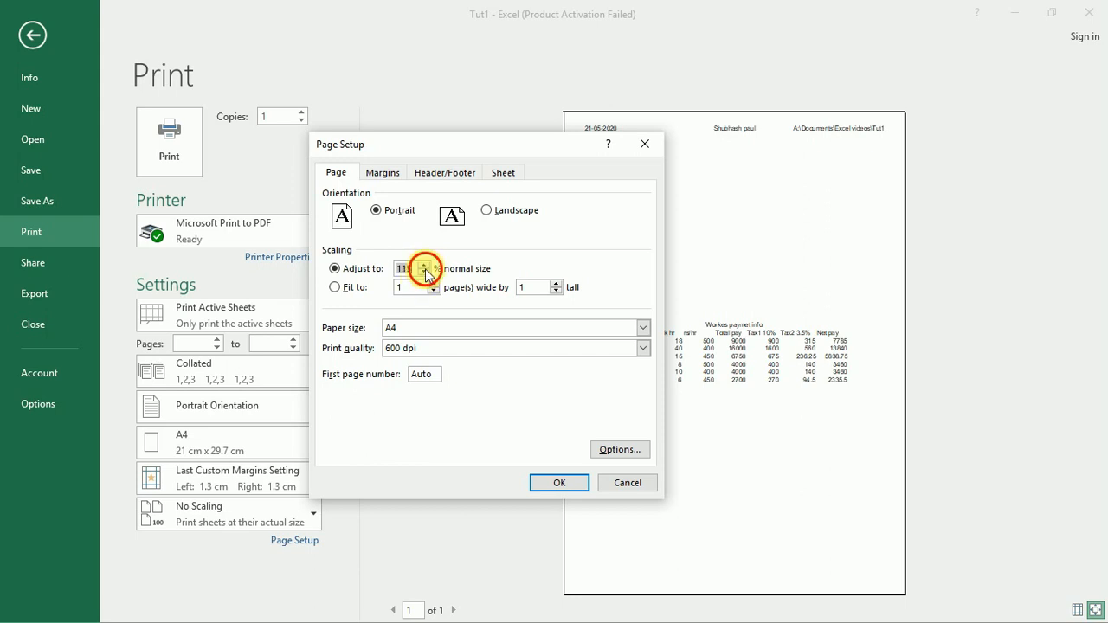
click(425, 273)
click(425, 274)
click(425, 273)
click(425, 273)
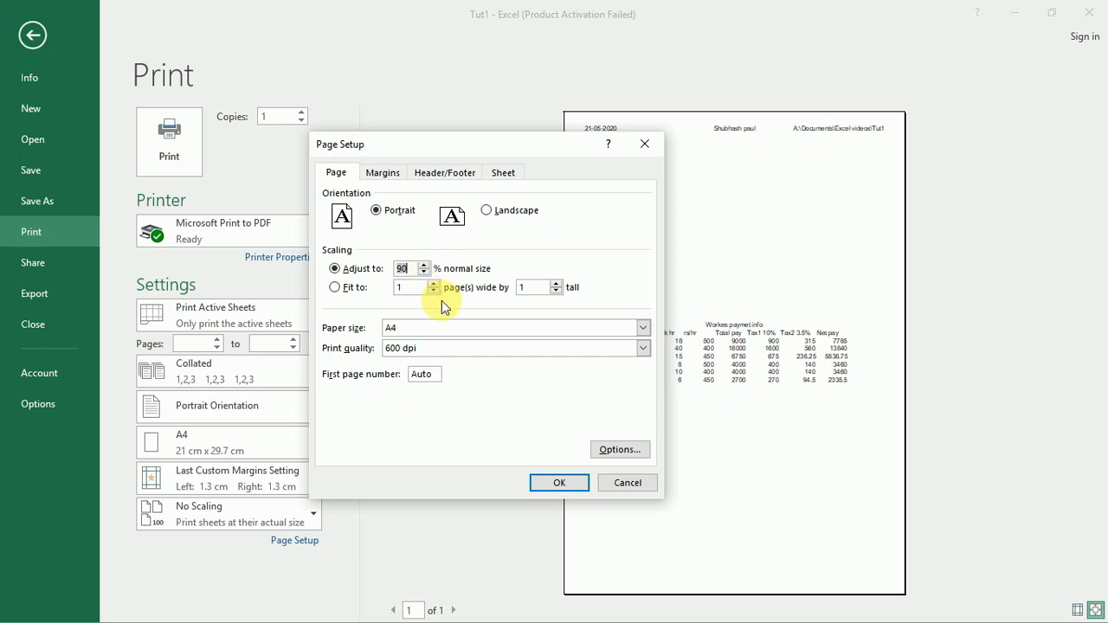
click(425, 265)
click(425, 265)
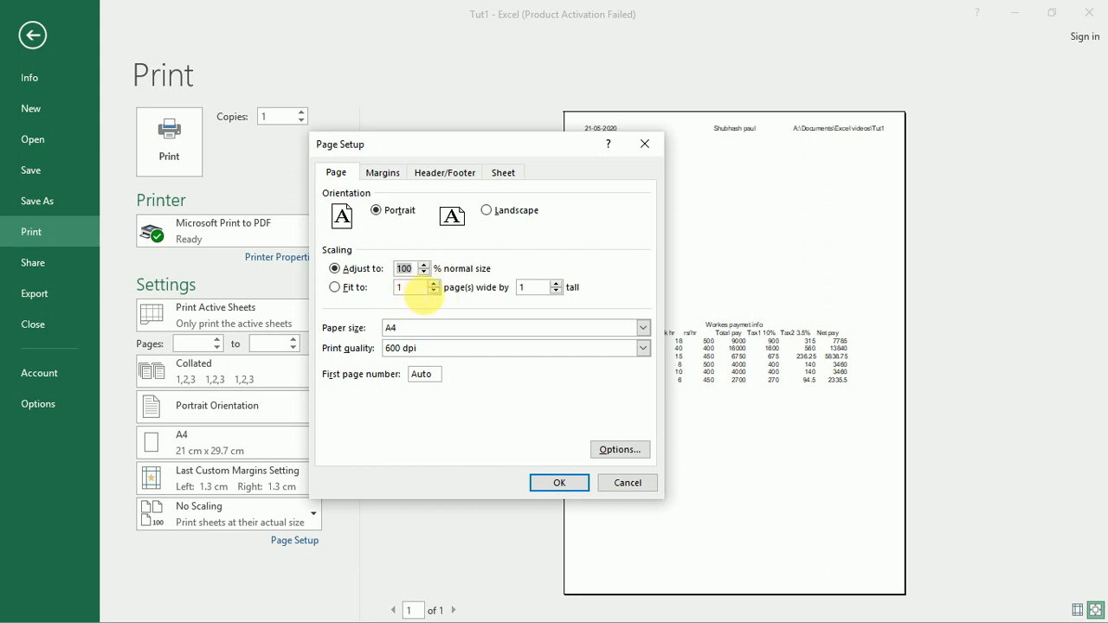
Check the pages-wide fit field, then move through the Margins and Header/Footer tabs
click(413, 289)
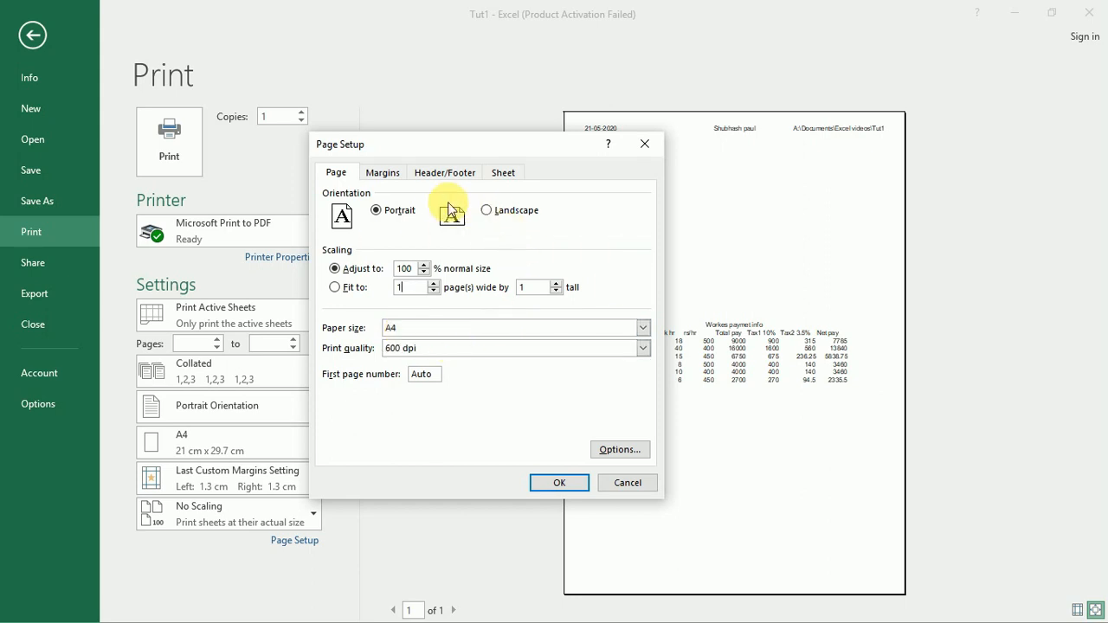
click(387, 181)
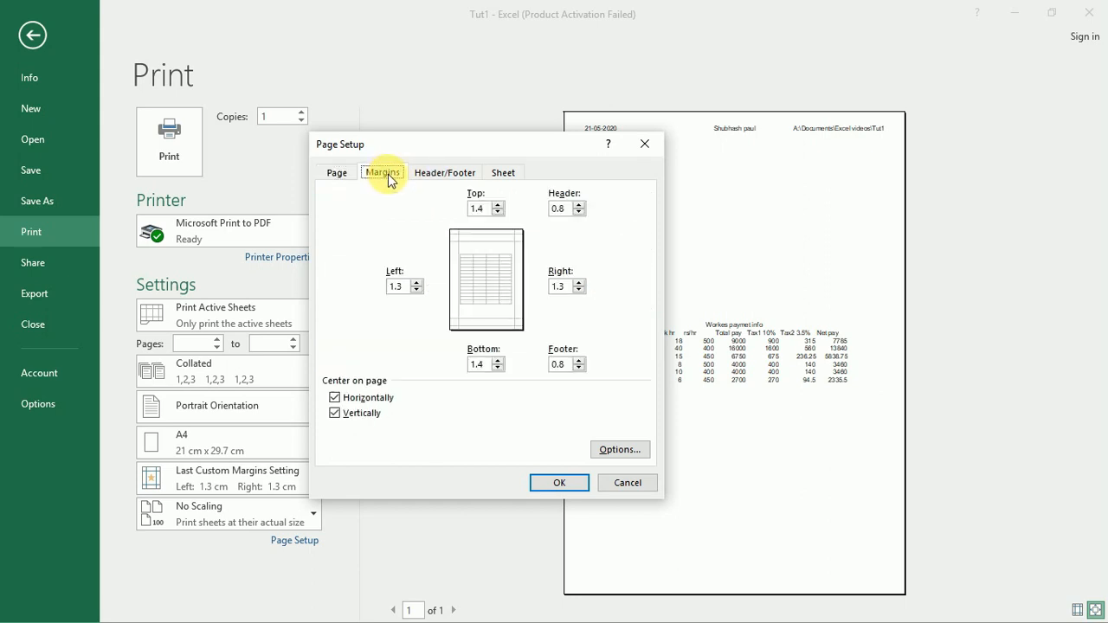
click(340, 177)
click(383, 178)
click(454, 176)
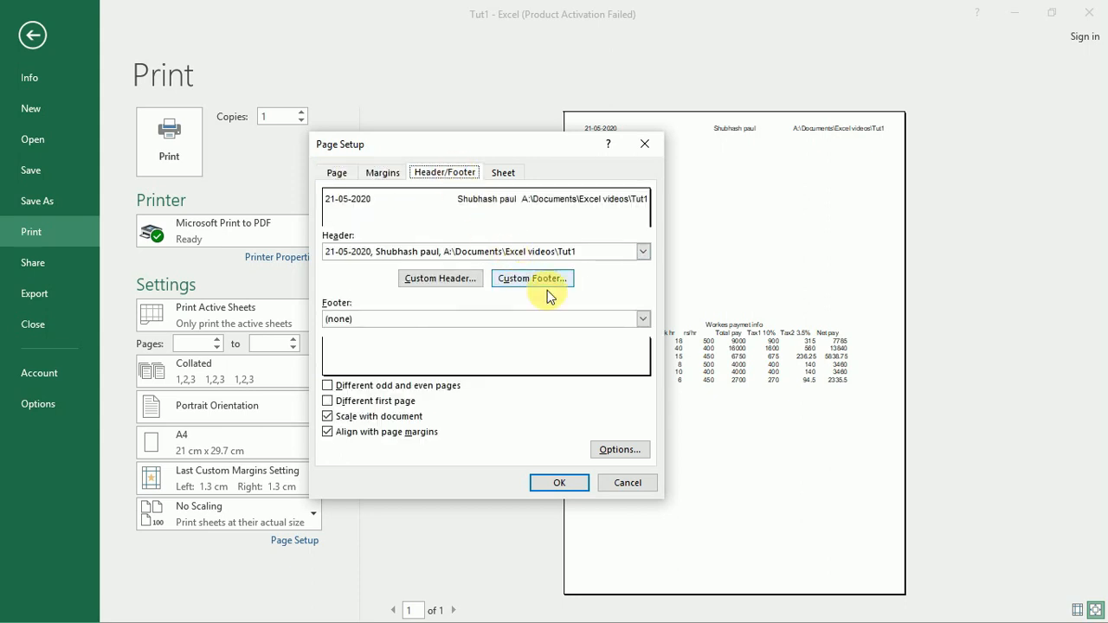
Choose the "Page 1" preset footer and apply it to the printout
click(644, 318)
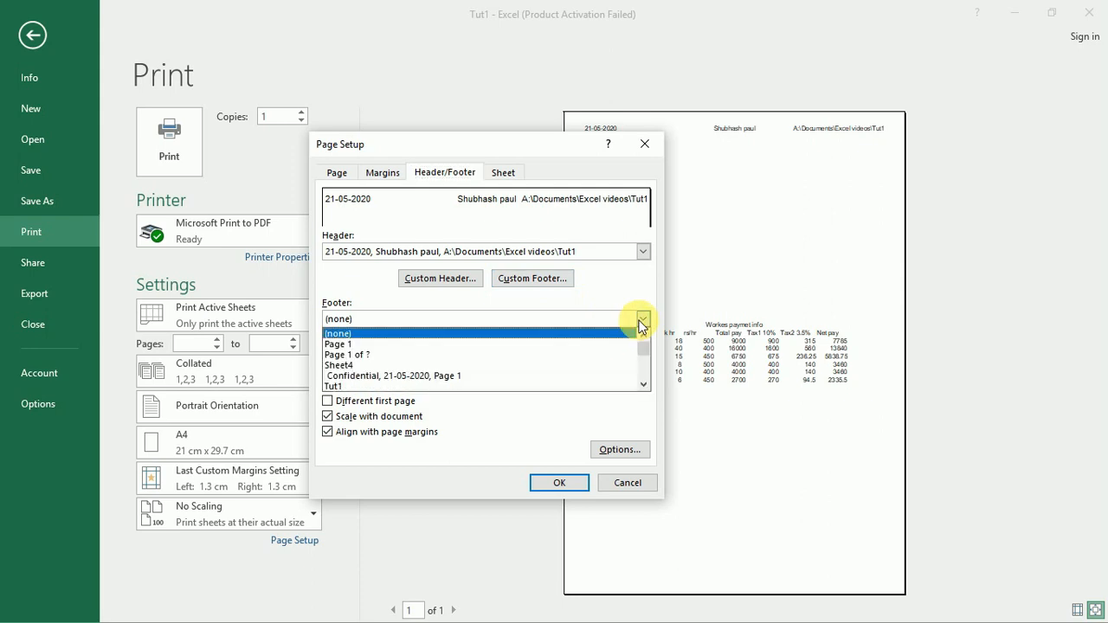
click(415, 344)
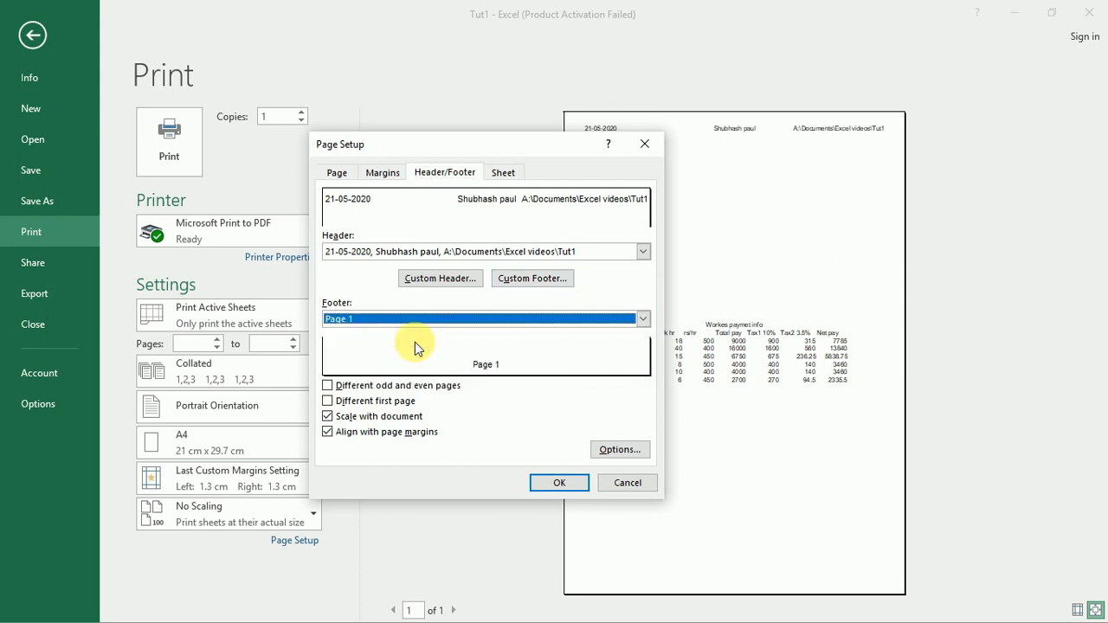
click(573, 484)
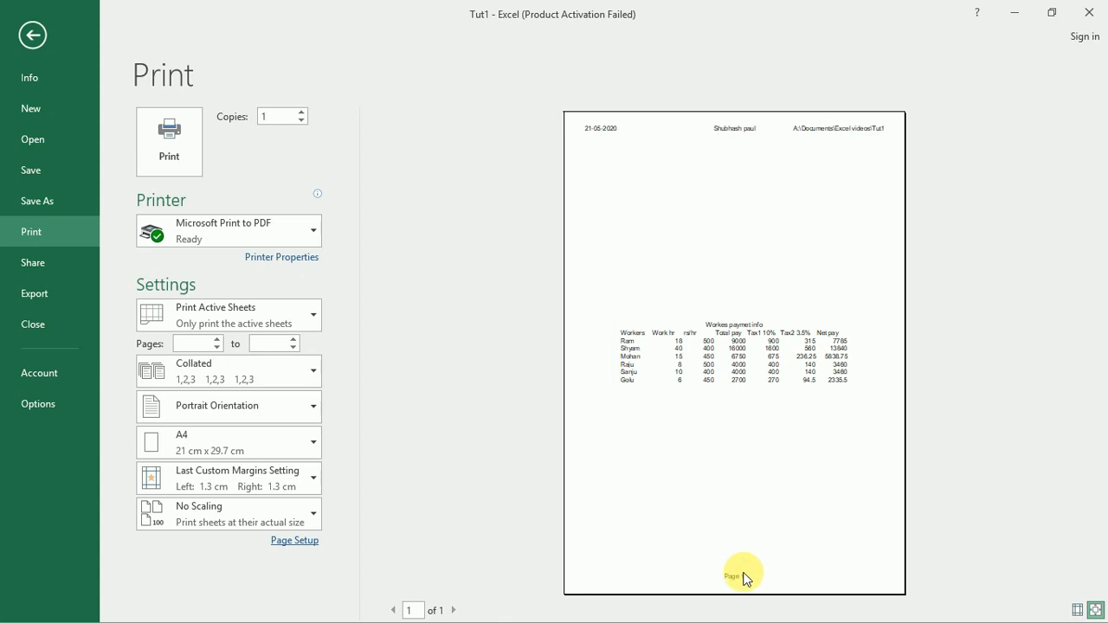
Reopen Page Setup, review the Sheet print options, and close the dialog
click(297, 542)
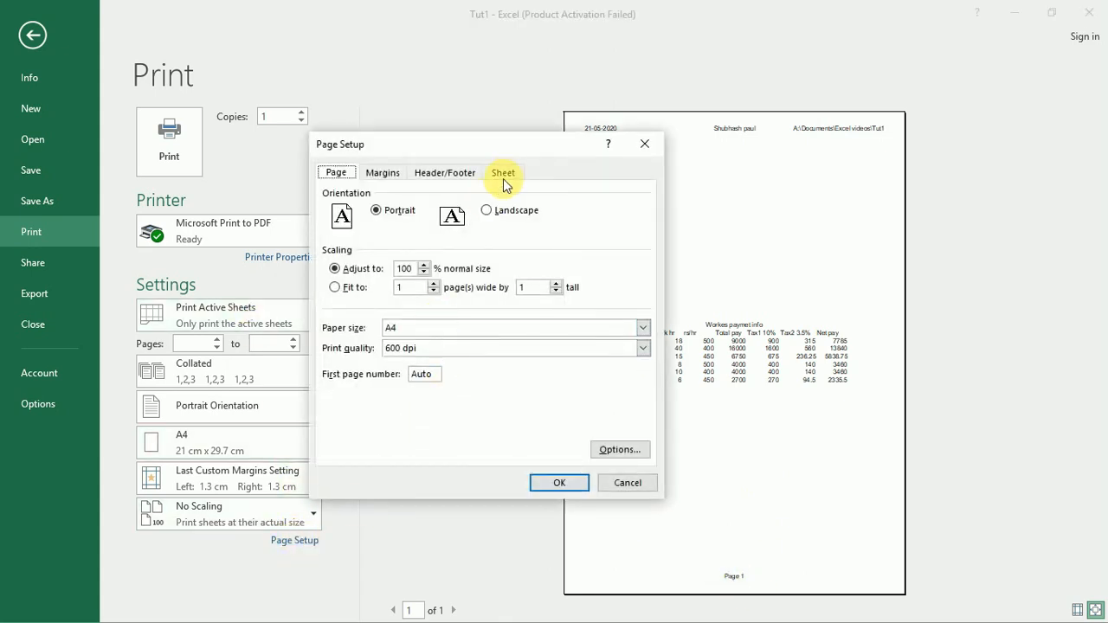
click(507, 174)
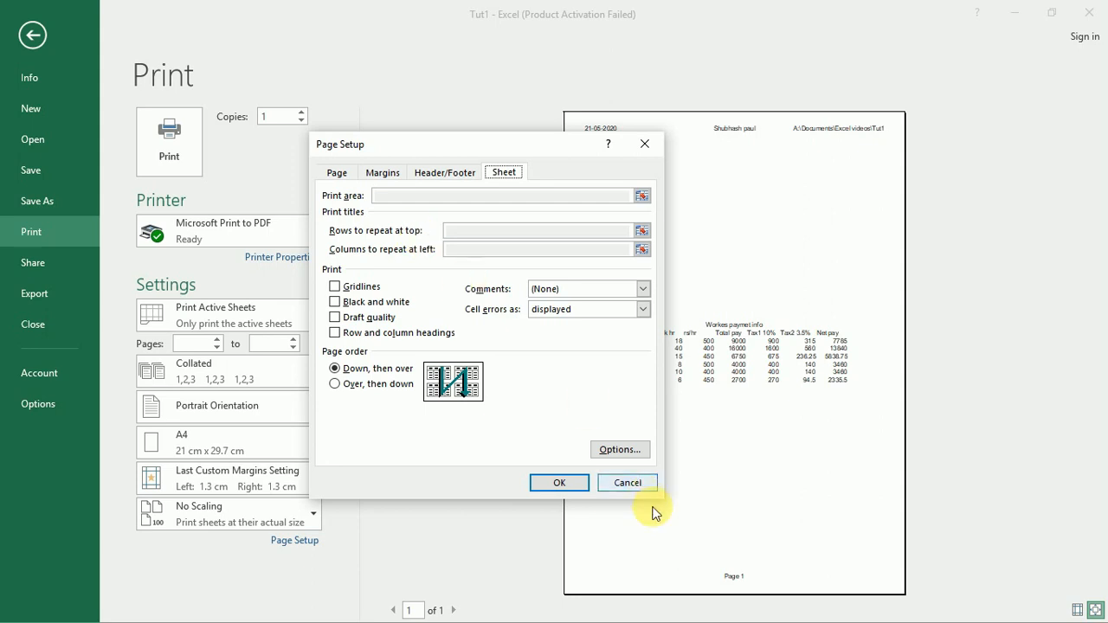
click(578, 485)
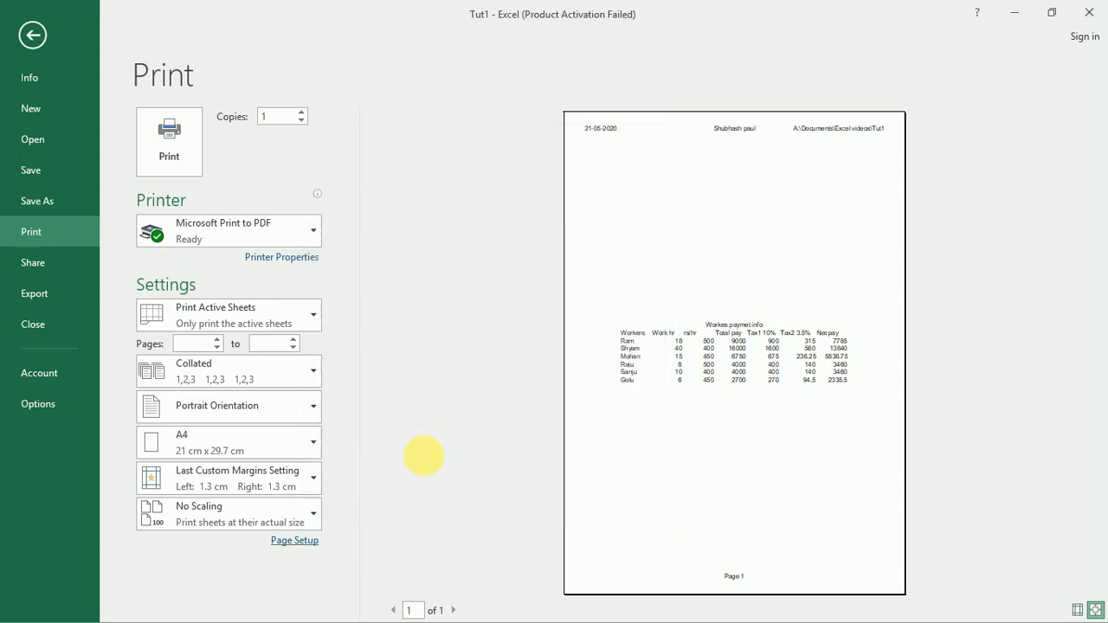
Return to Sheet4 and open the Page Setup Sheet tab's rows-to-repeat-at-top field
click(31, 33)
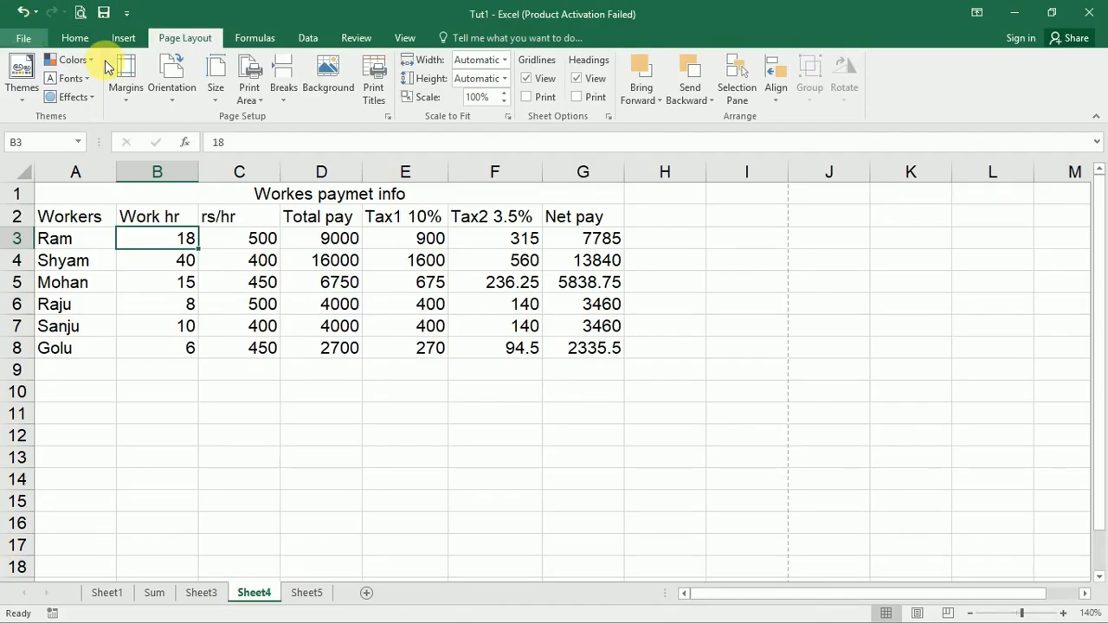
click(388, 118)
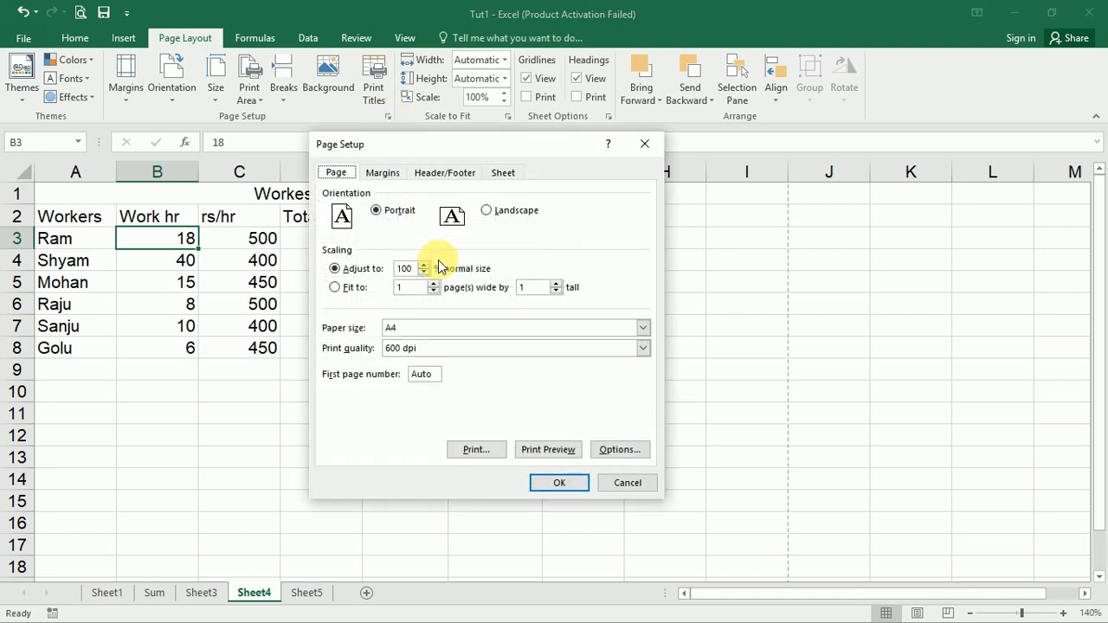
click(498, 175)
click(459, 230)
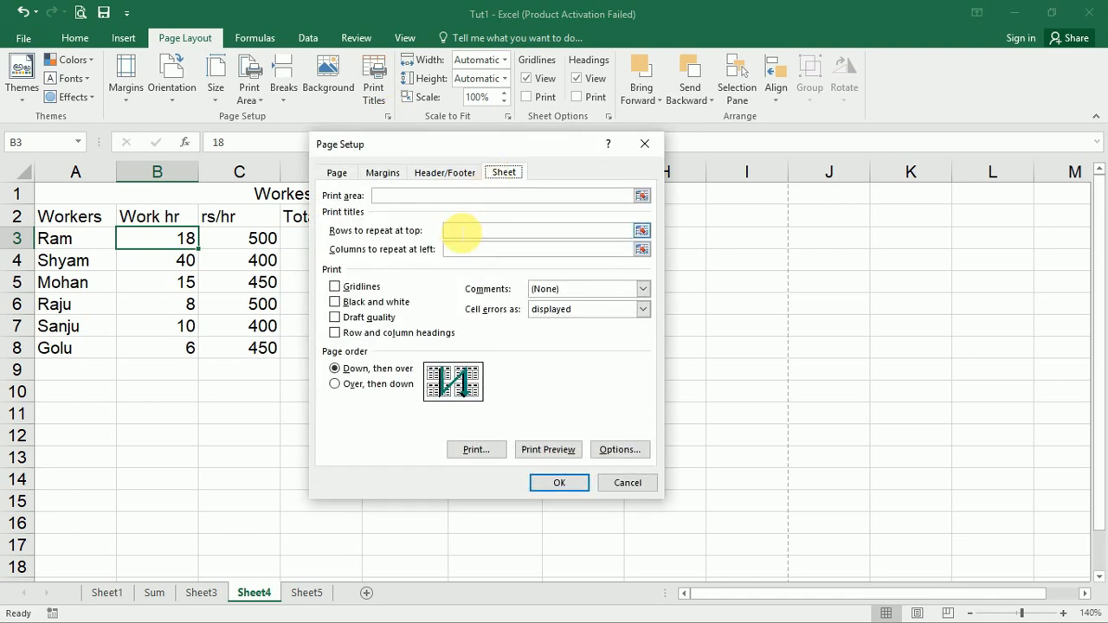
click(462, 231)
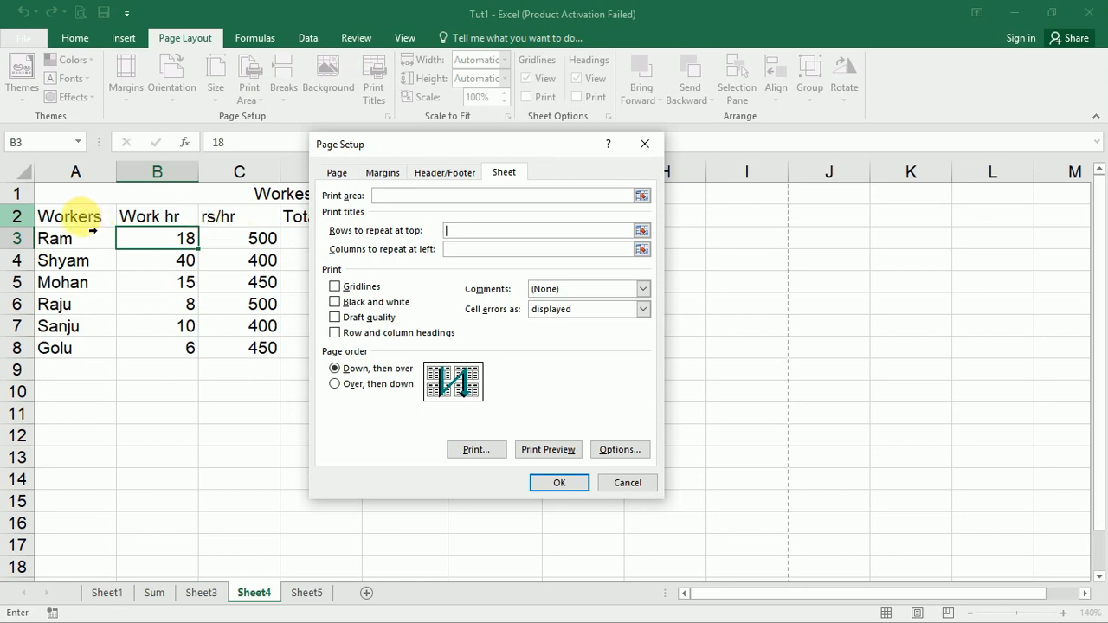
Pick the rows to repeat at top on the sheet, ending with $2:$6
click(17, 216)
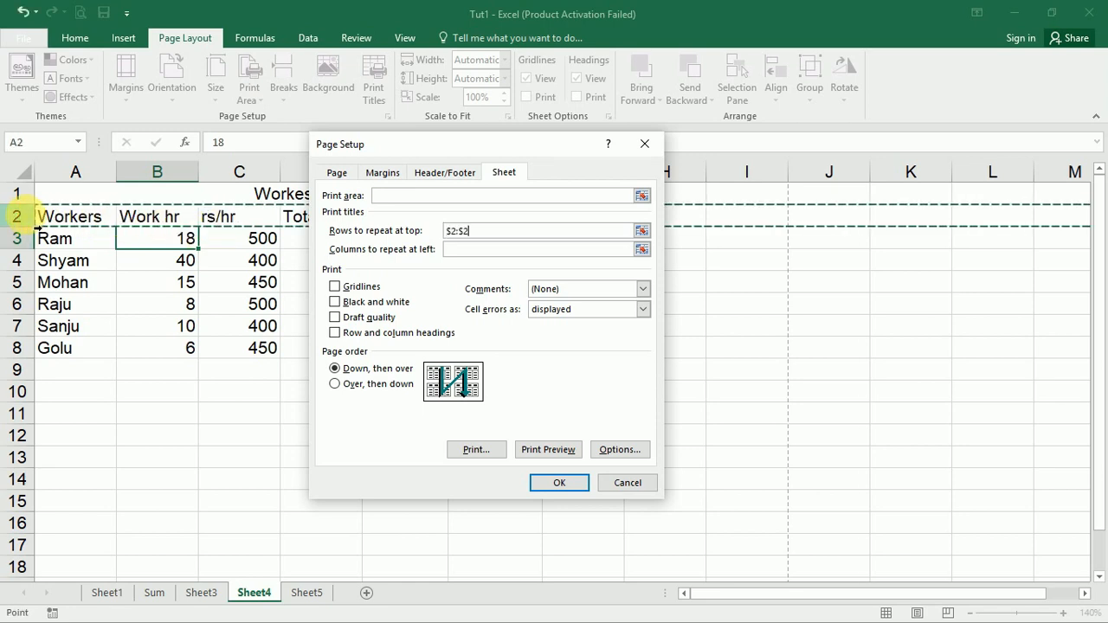
click(16, 194)
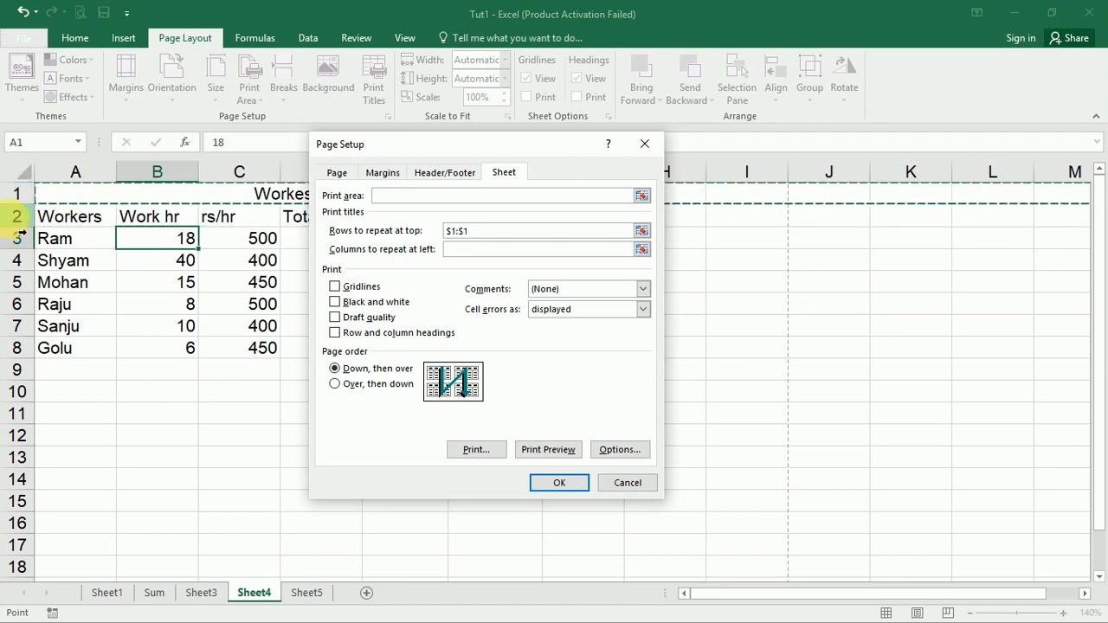
click(17, 222)
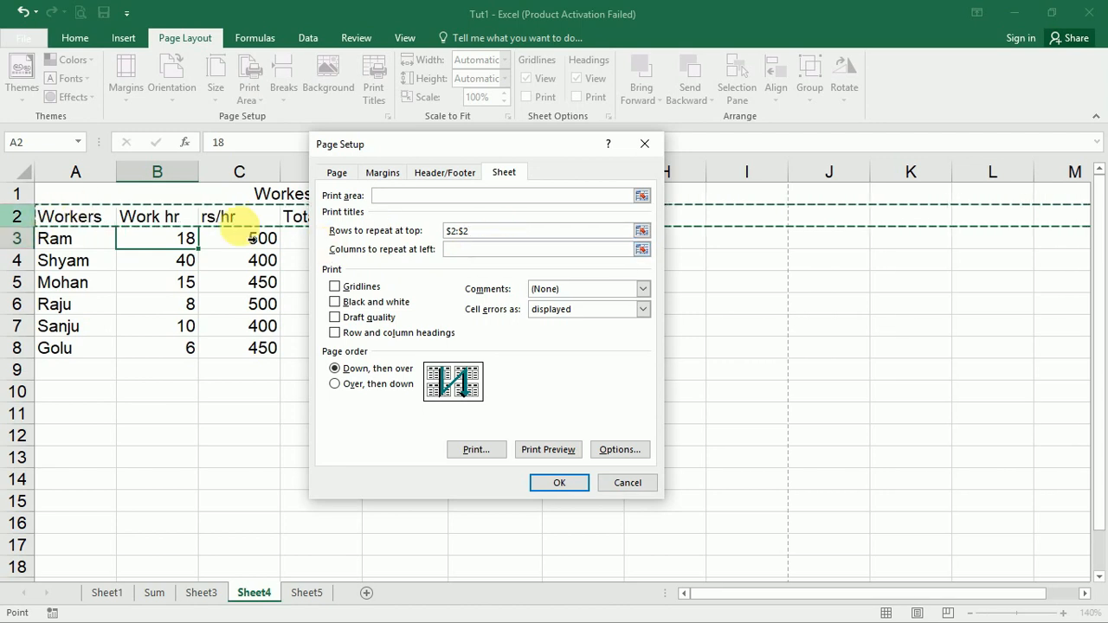
key(BackSpace)
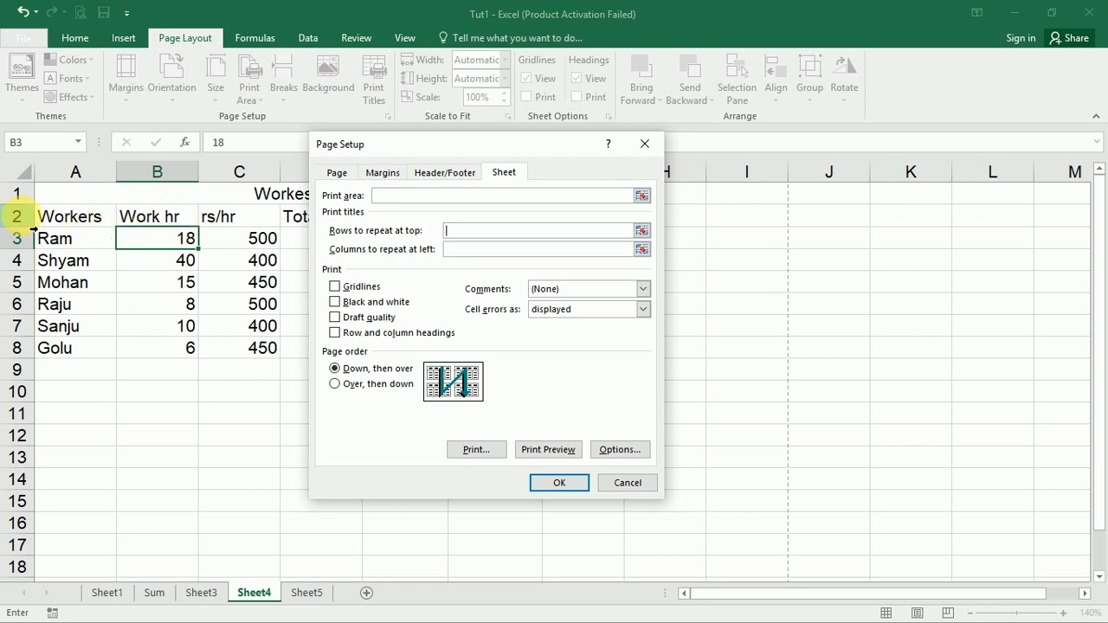
drag(33, 228, 16, 289)
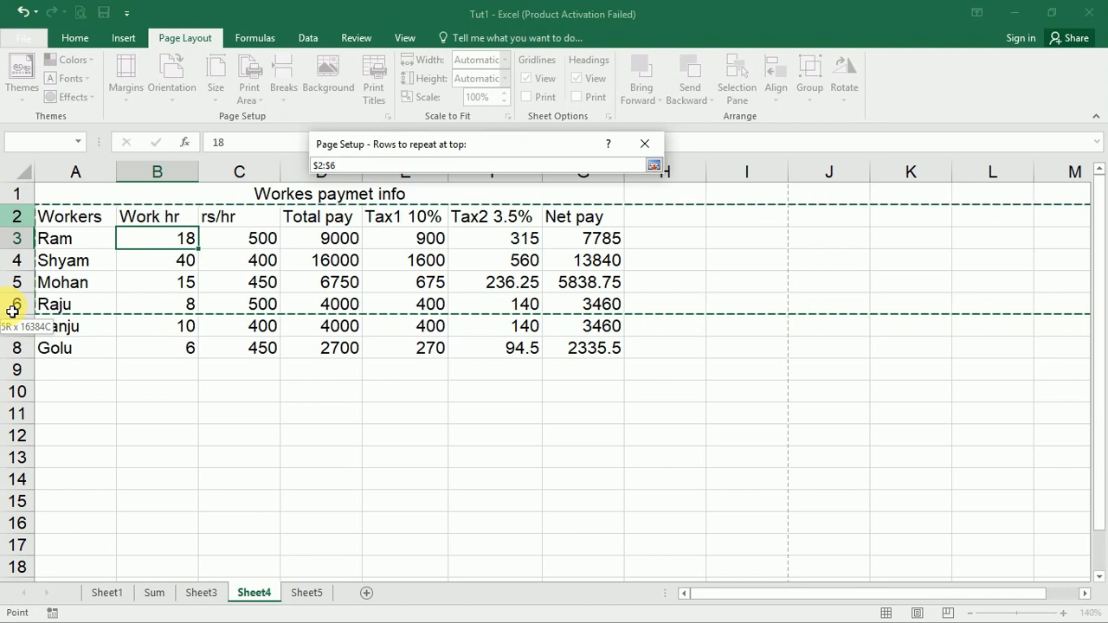
drag(12, 310, 12, 218)
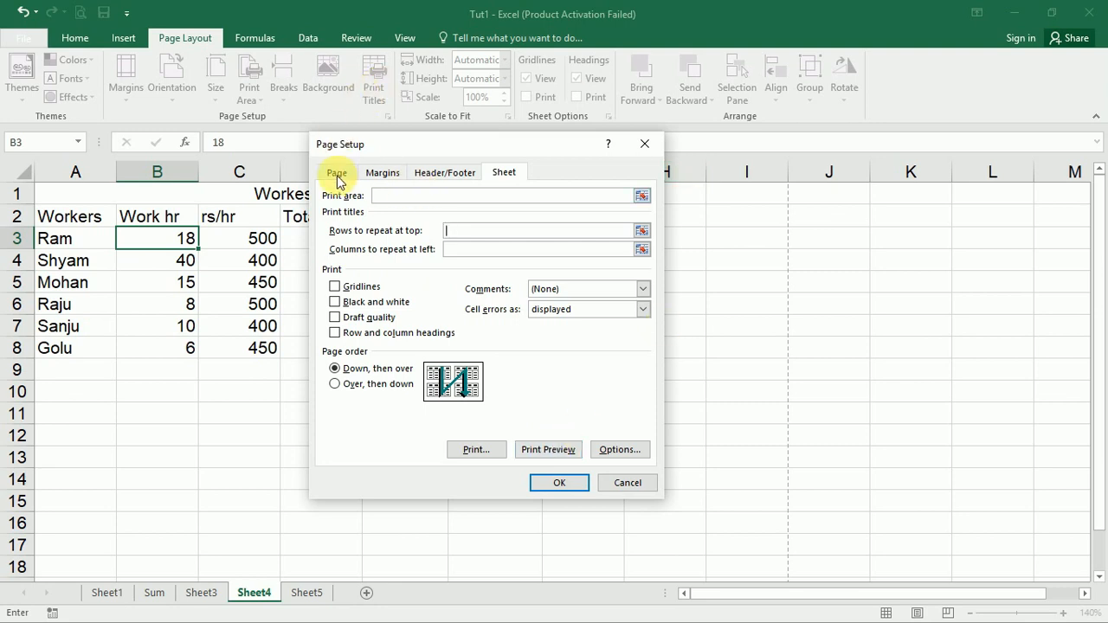
Review the Page and Margins settings in Page Setup and preview the printout
click(336, 174)
click(381, 173)
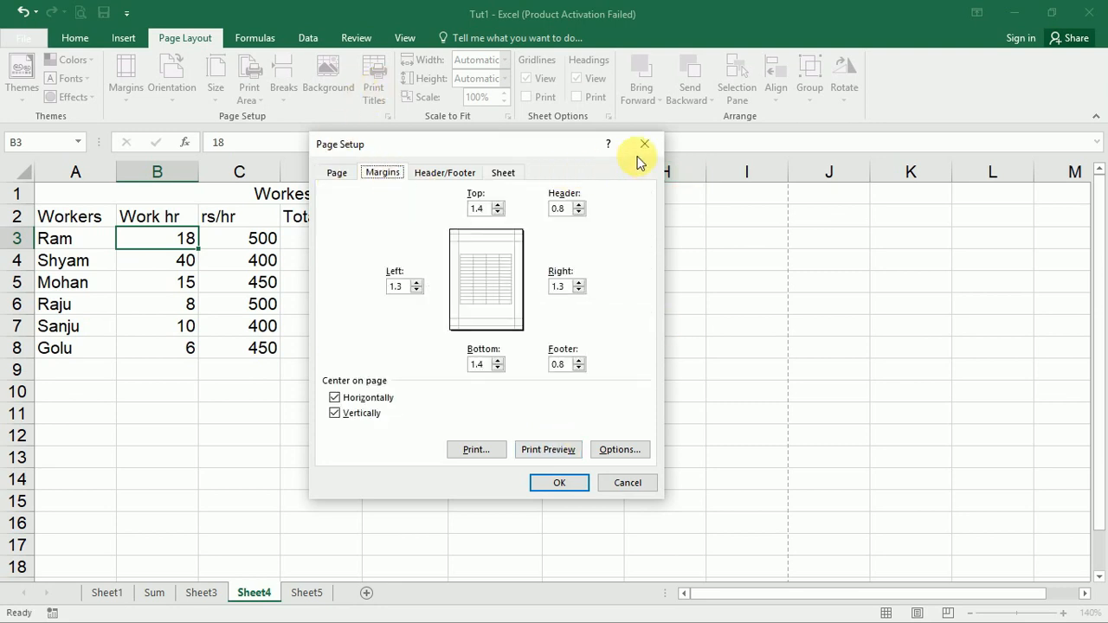
click(544, 450)
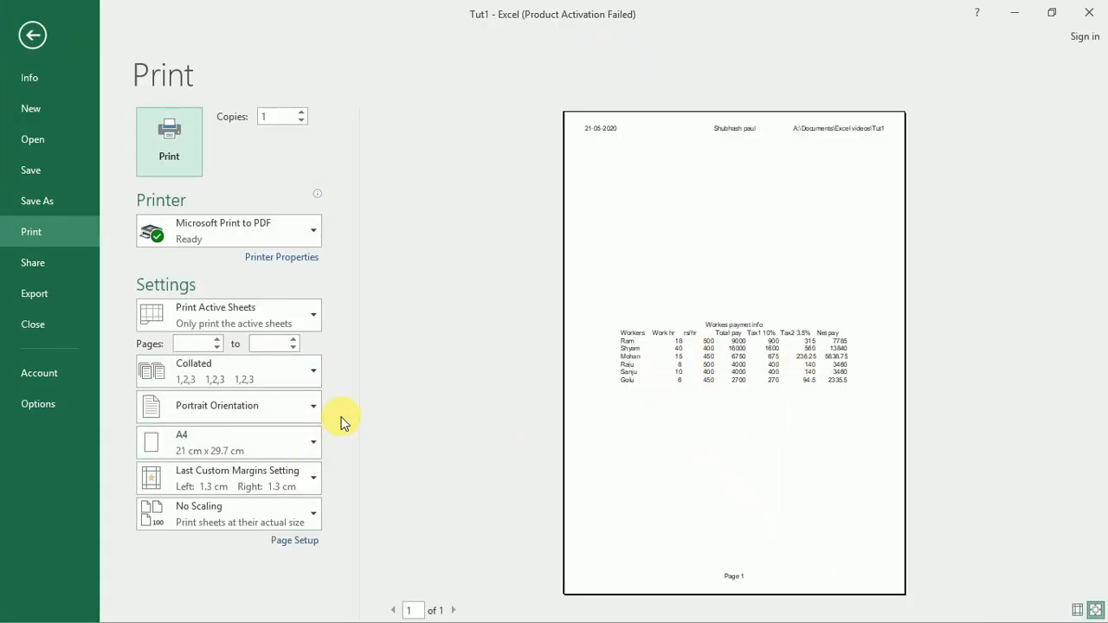
Turn on gridline printing in Page Setup's Sheet tab and confirm
click(295, 541)
click(502, 174)
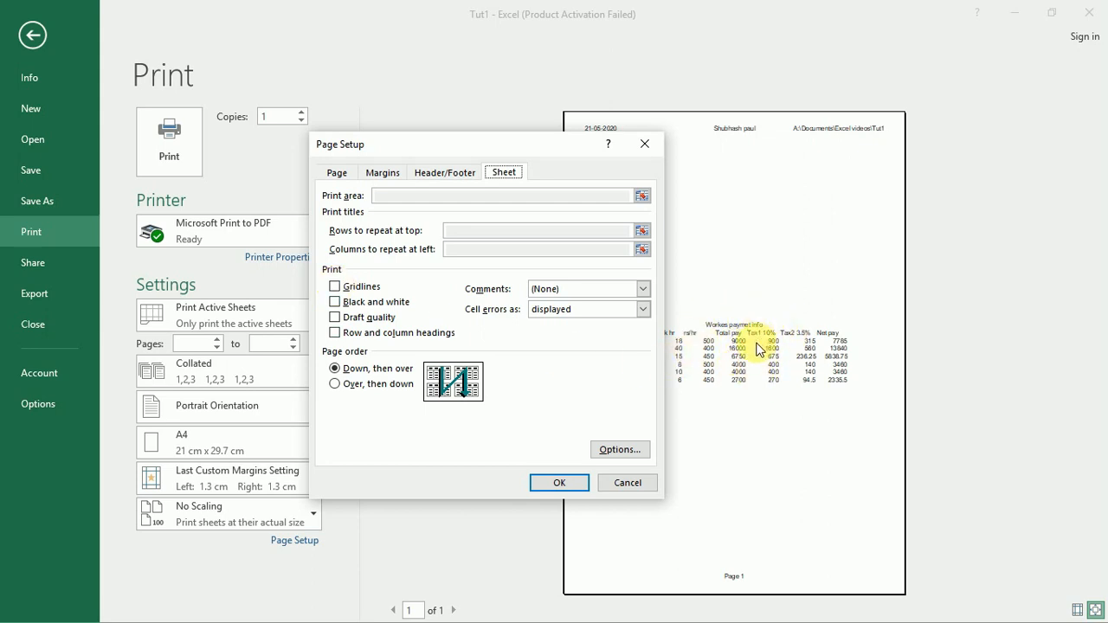
click(335, 286)
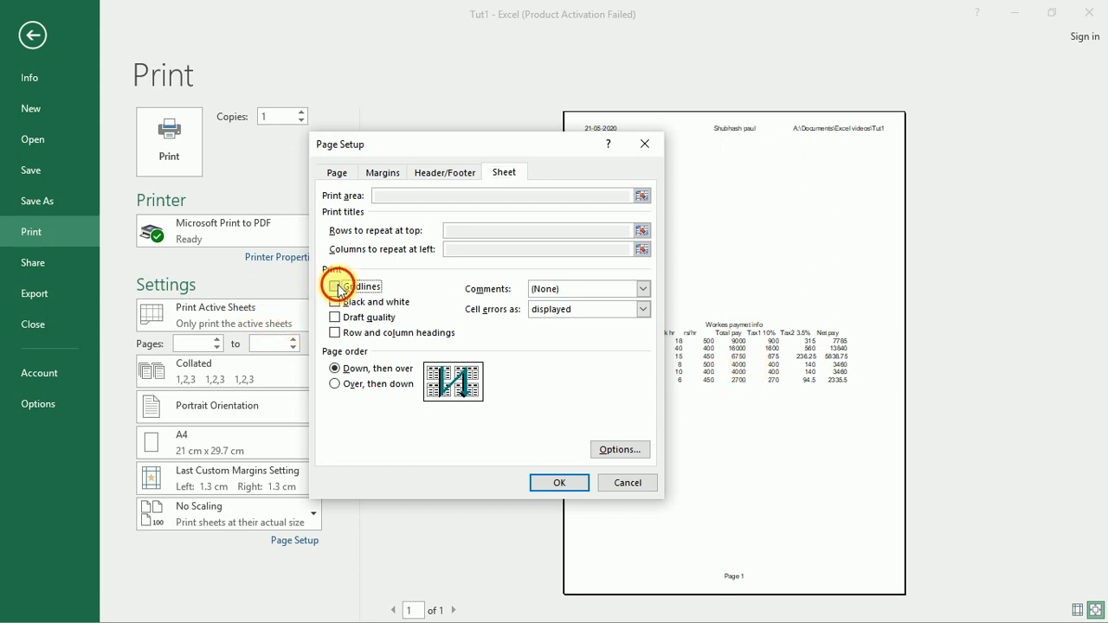
click(555, 487)
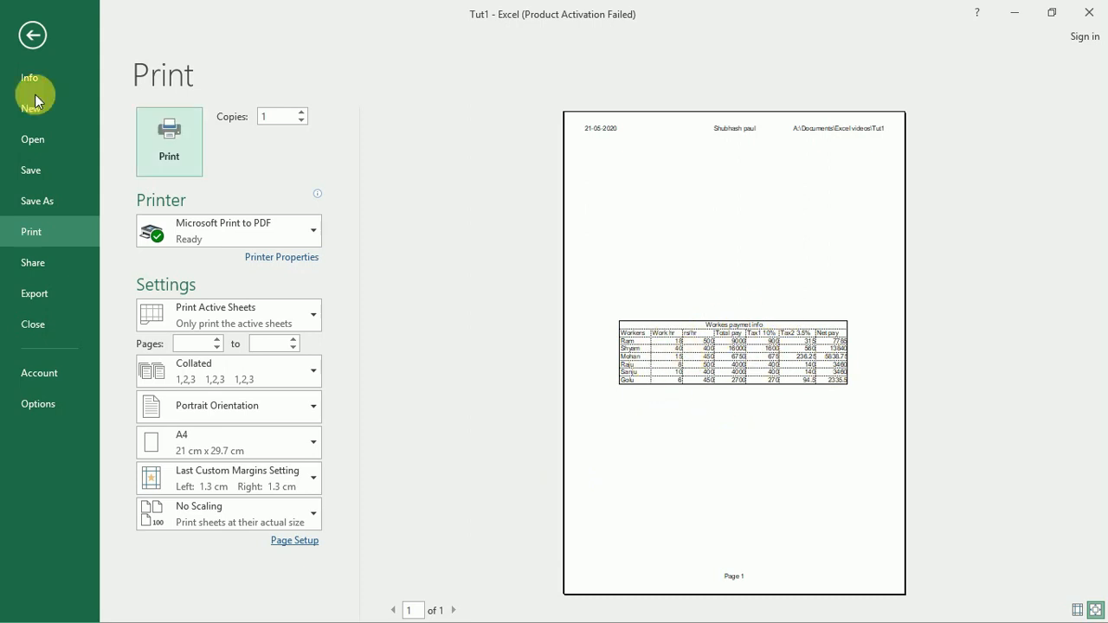
Back on the worksheet, set A2:G5 as the print area
click(32, 36)
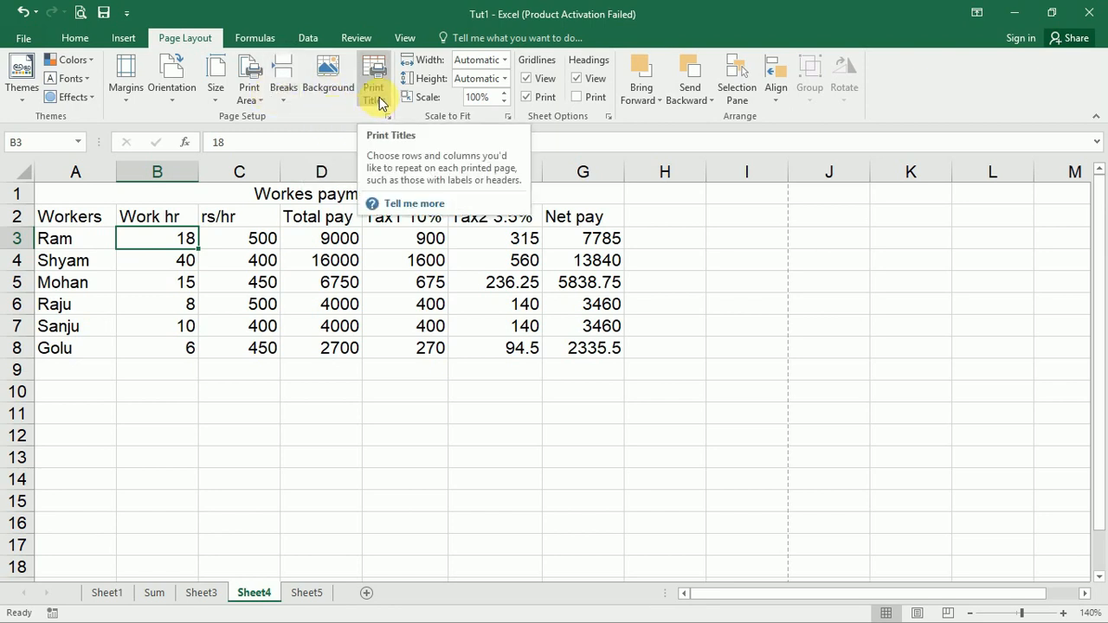
click(258, 103)
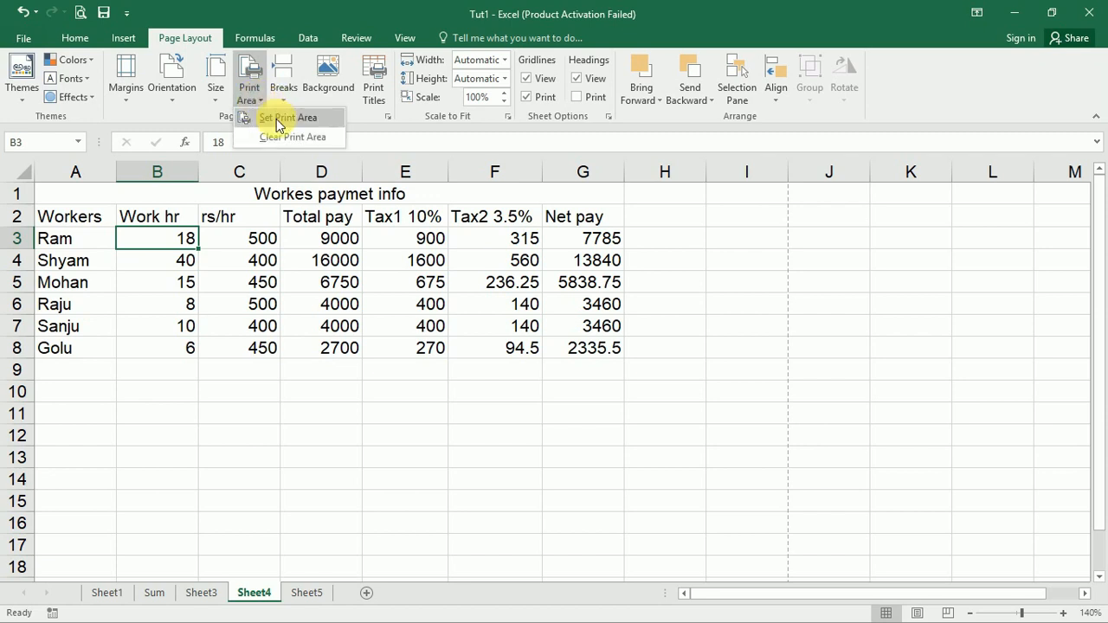
click(326, 118)
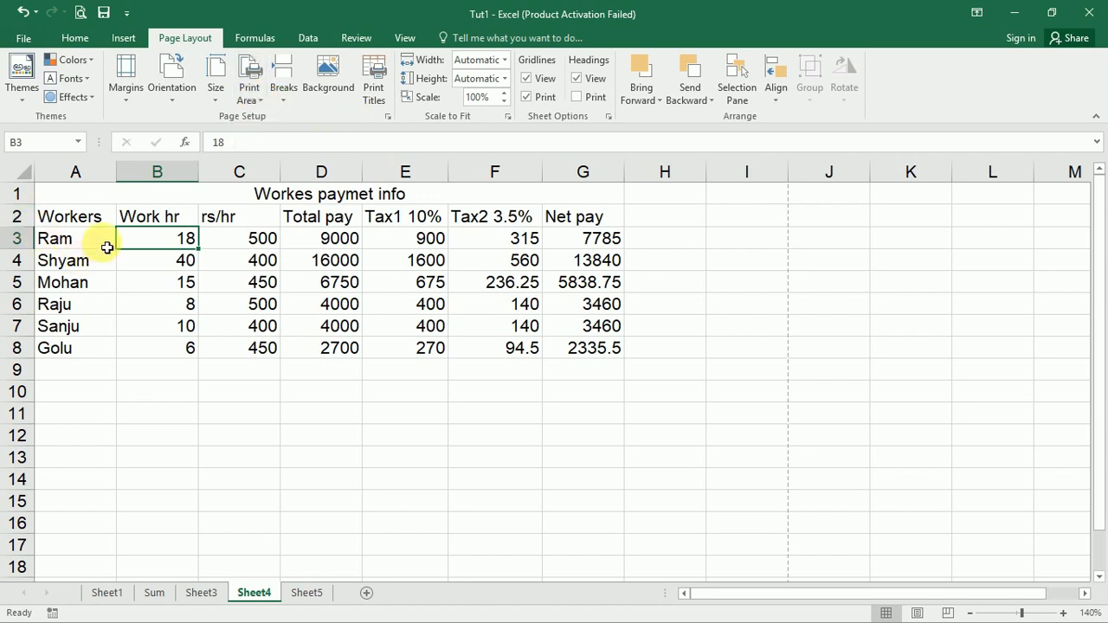
drag(73, 219, 597, 284)
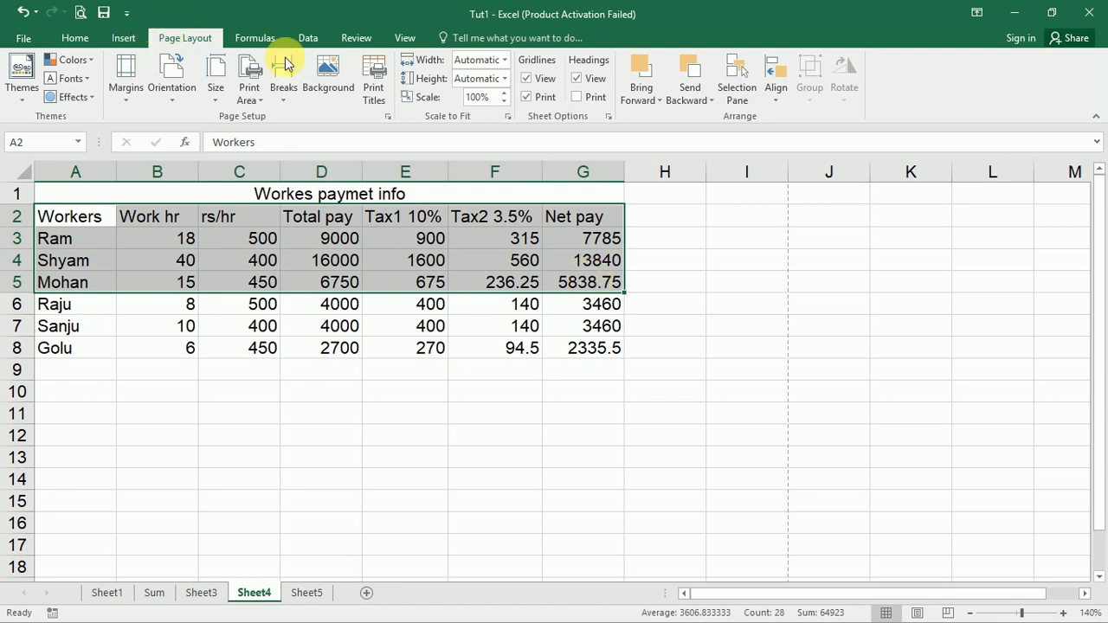
click(261, 102)
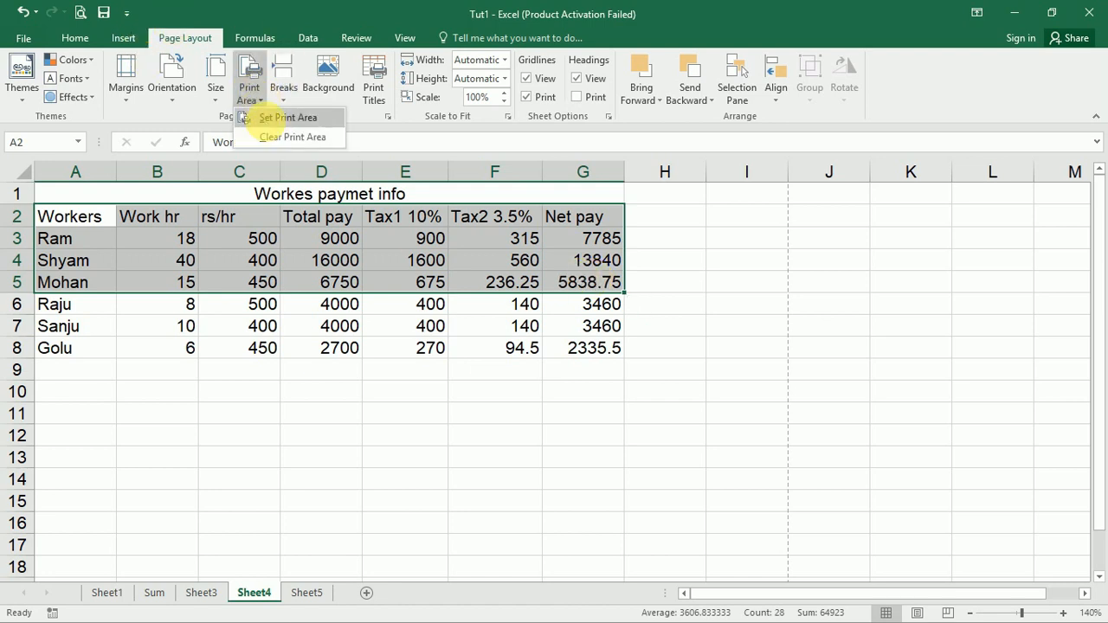
click(268, 115)
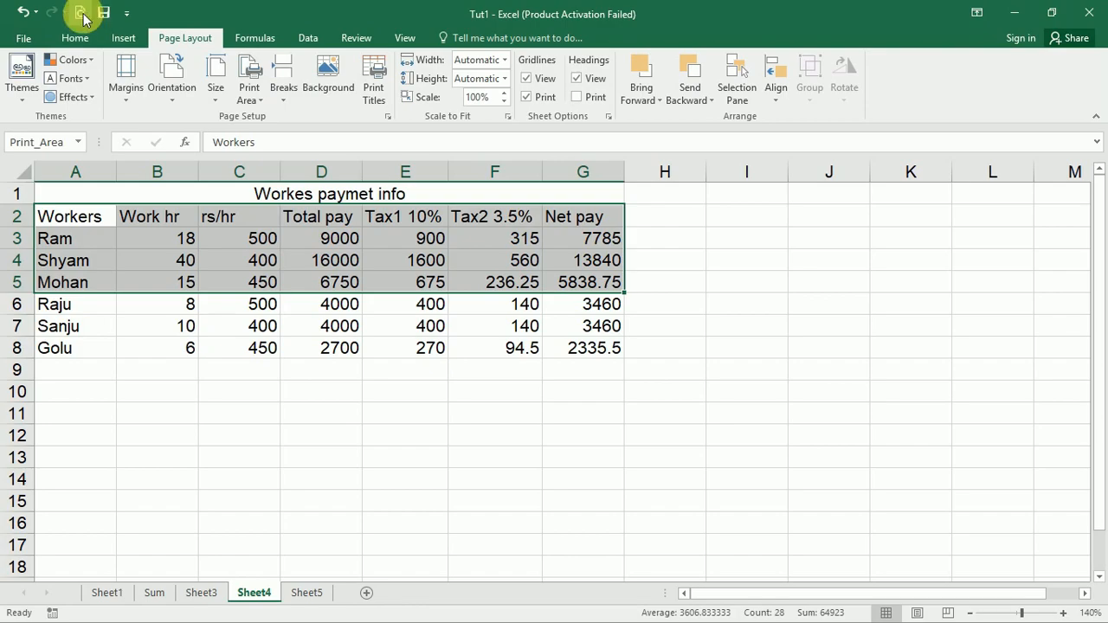
Preview the A2:G5 print area and return to the worksheet
click(82, 12)
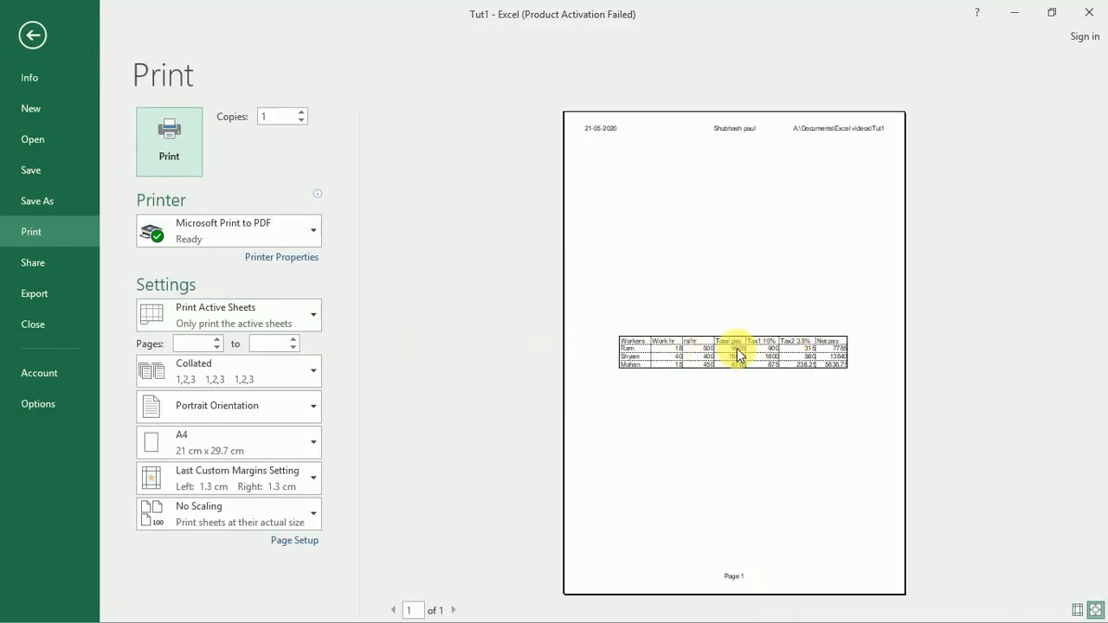
click(37, 35)
click(258, 98)
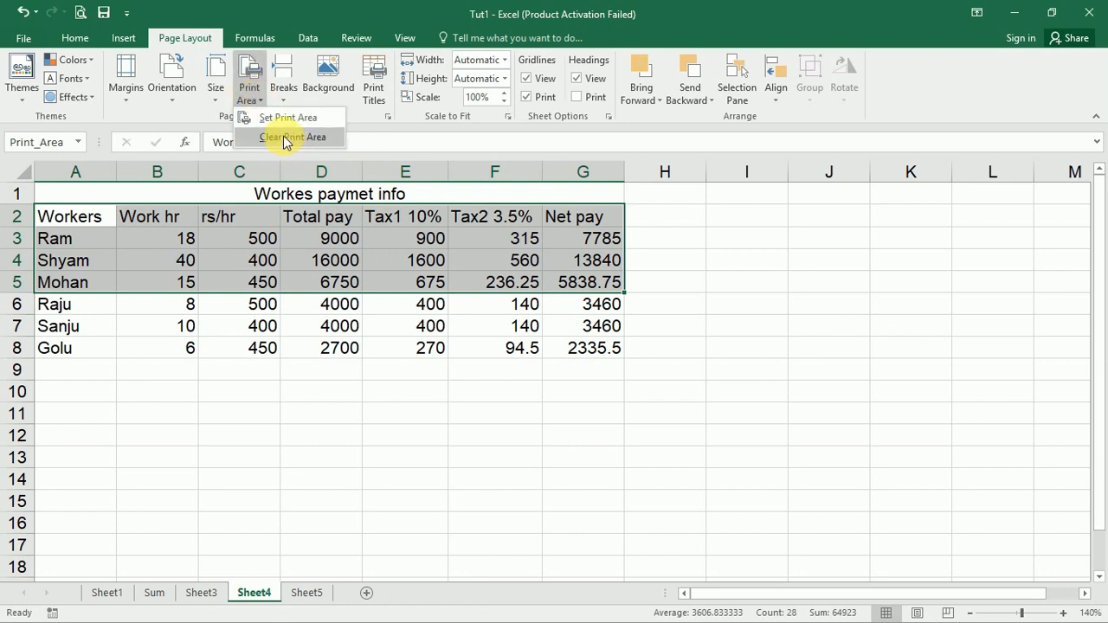
Clear the print area, preview the full table, then select header row 2
click(286, 138)
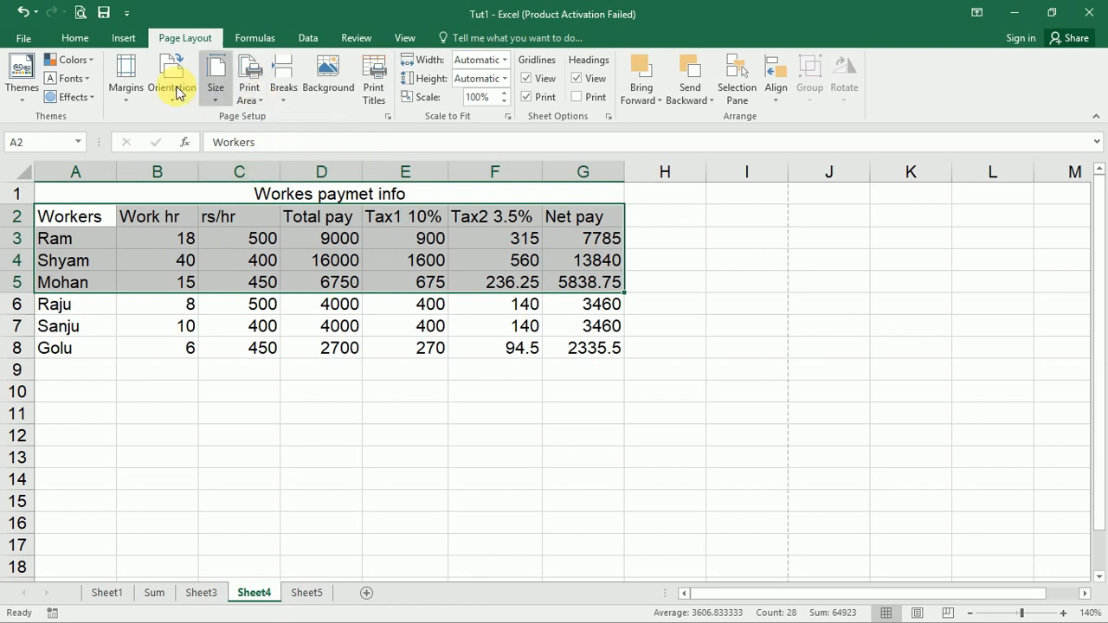
click(80, 12)
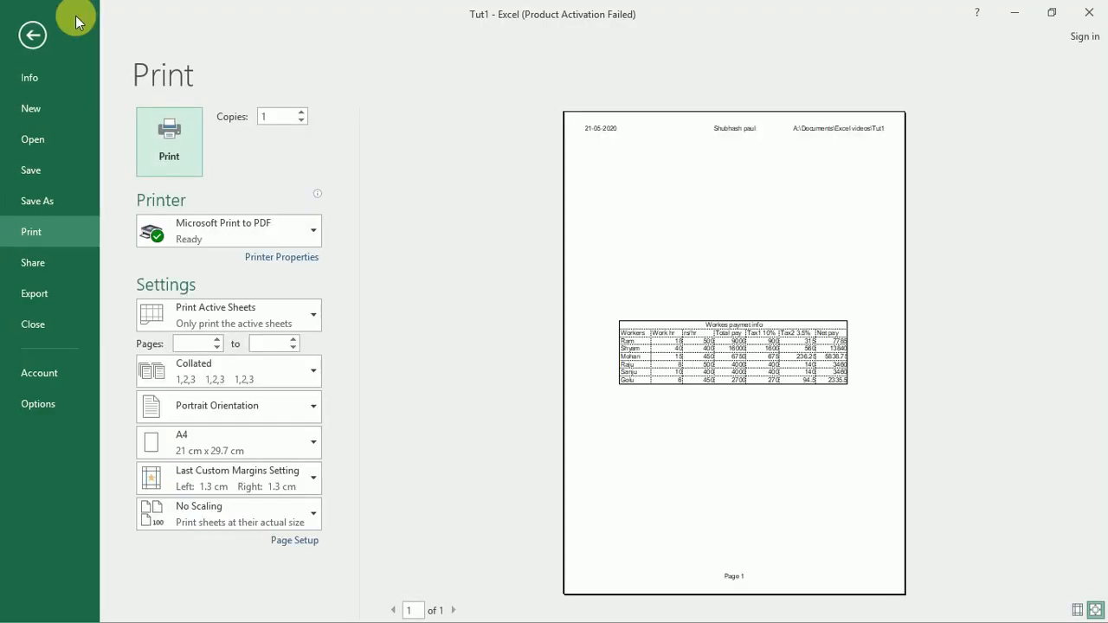
click(38, 38)
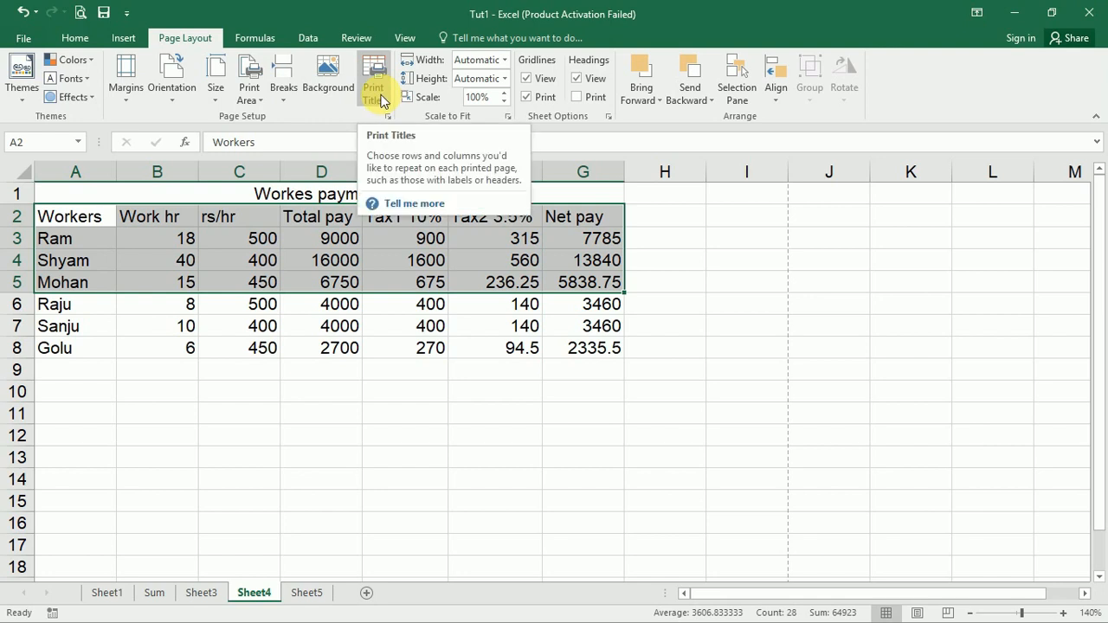
click(17, 217)
drag(18, 218, 23, 225)
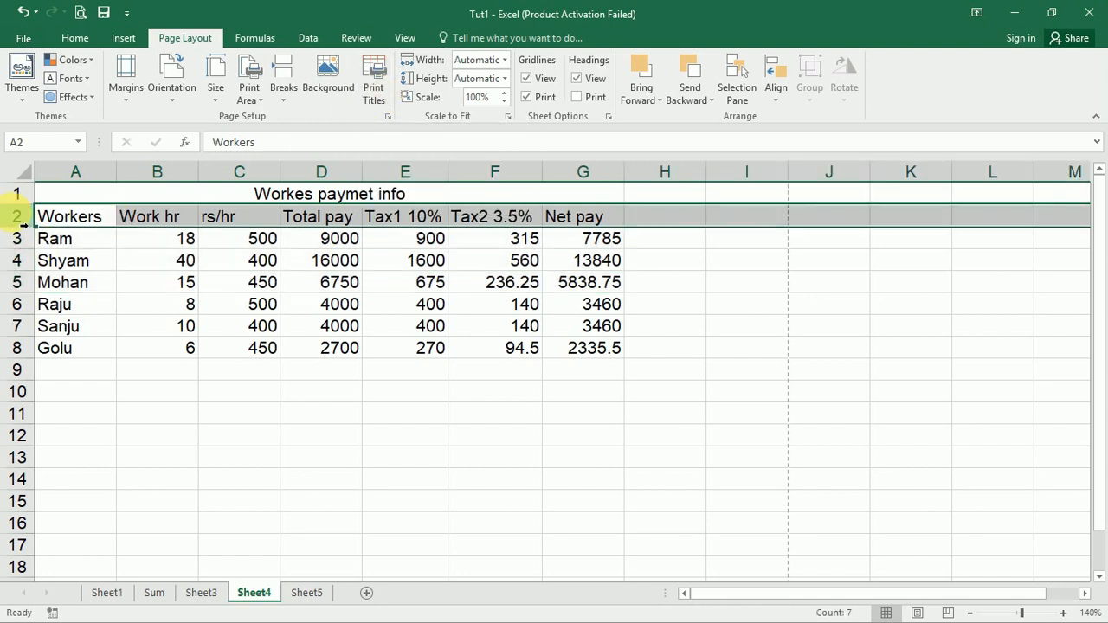
Try bold, the Gautami font and fill colours on row 2, keeping none
click(85, 39)
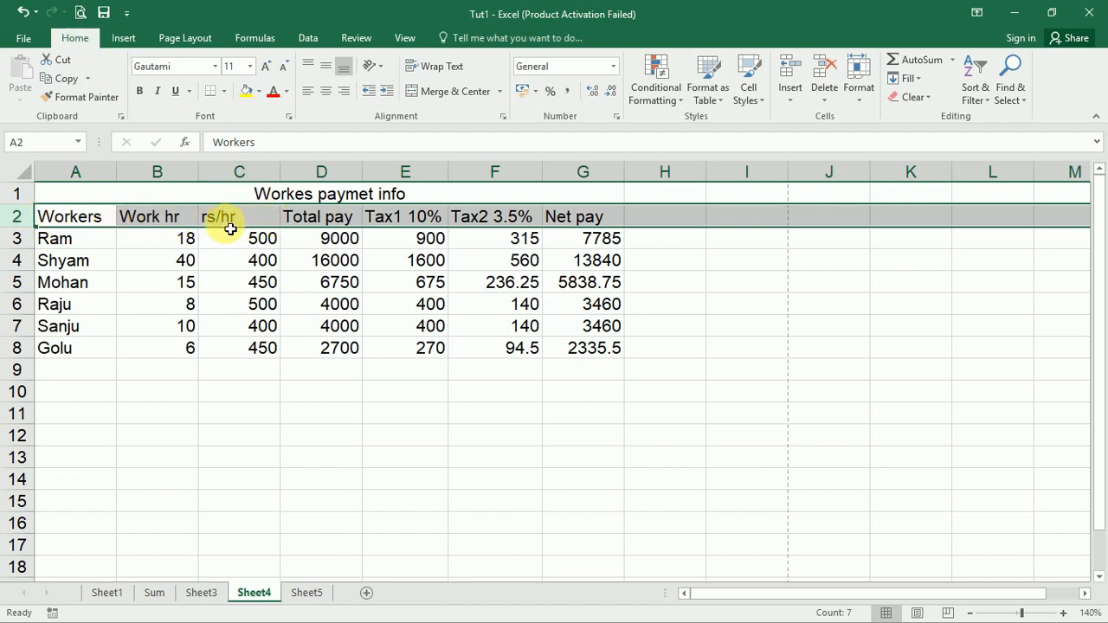
click(141, 92)
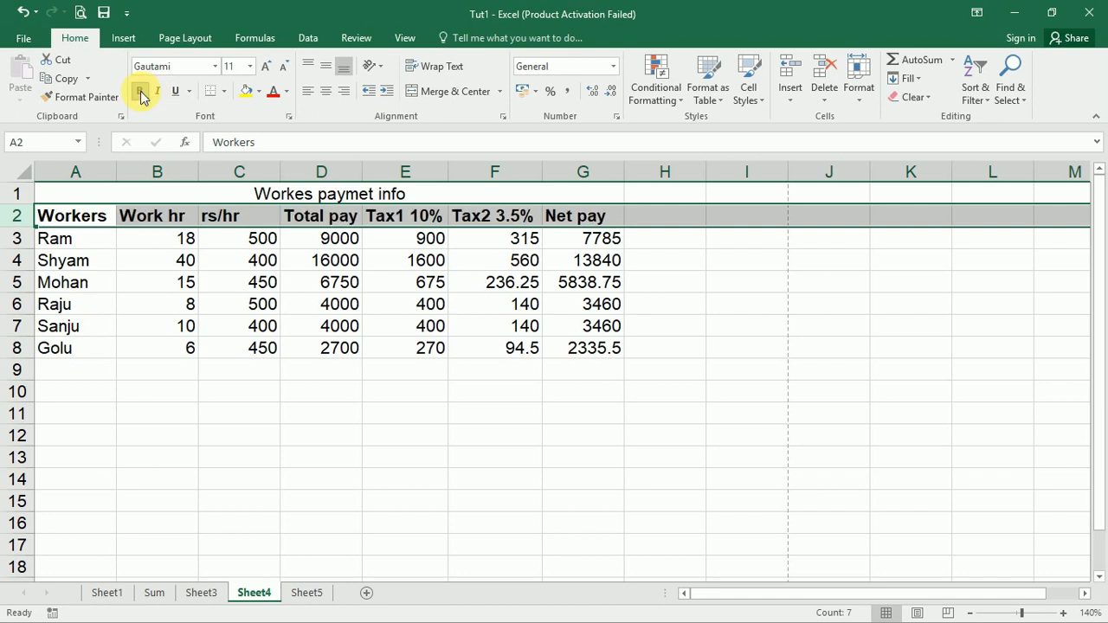
click(142, 96)
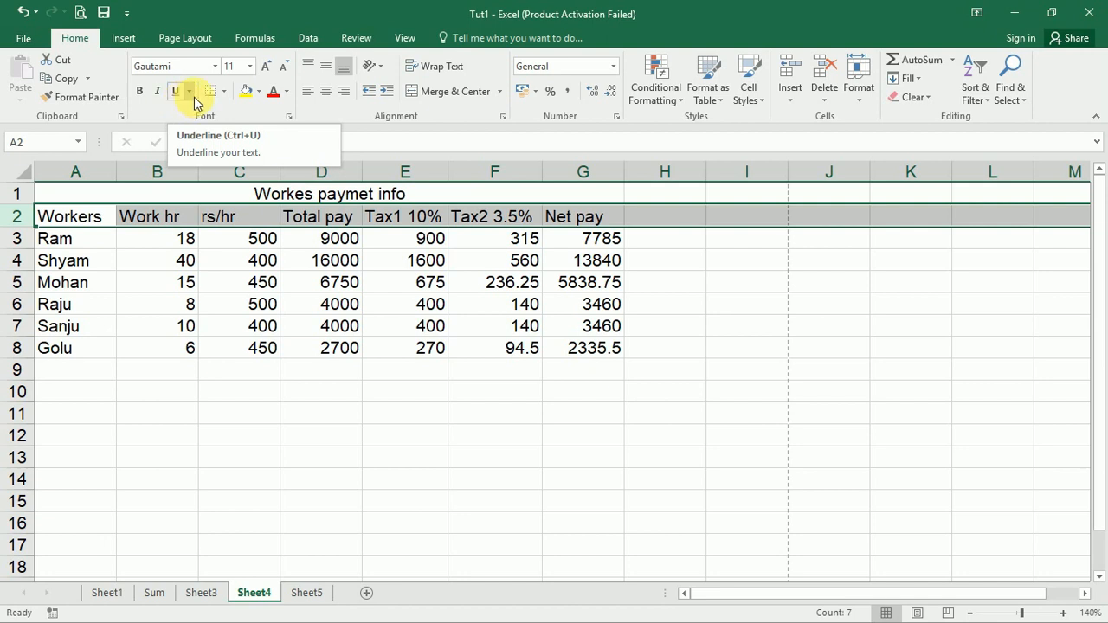
click(214, 67)
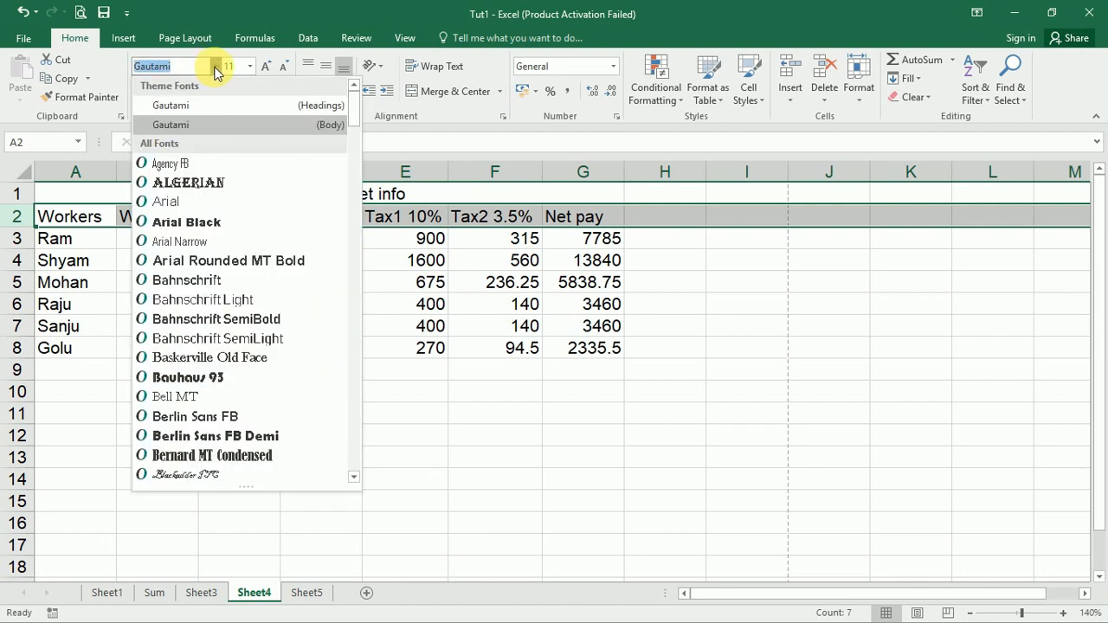
click(215, 67)
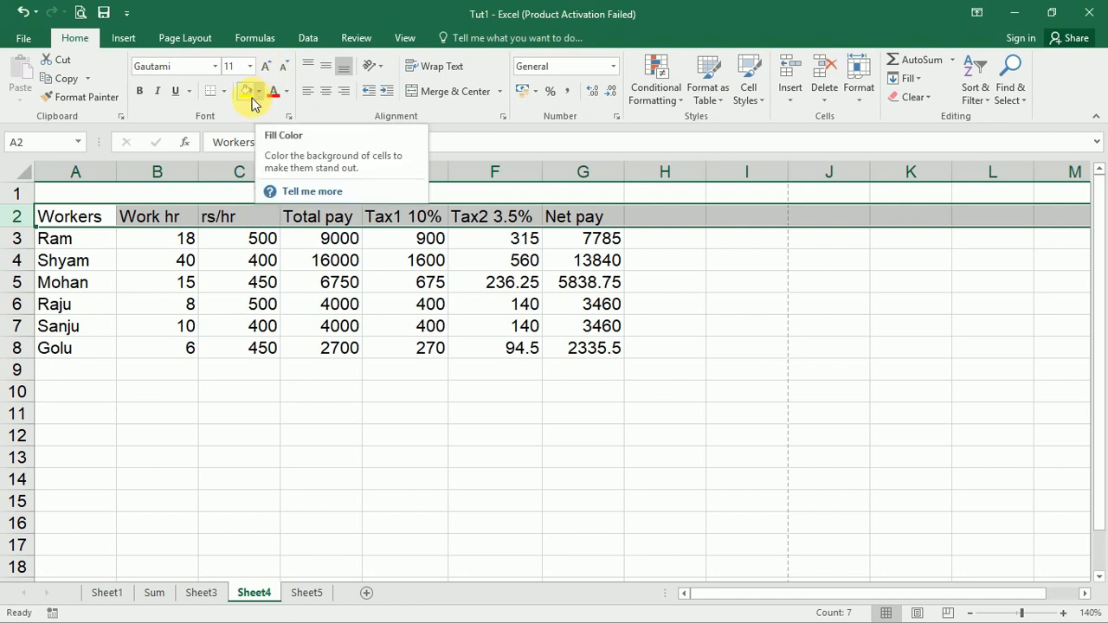
click(259, 92)
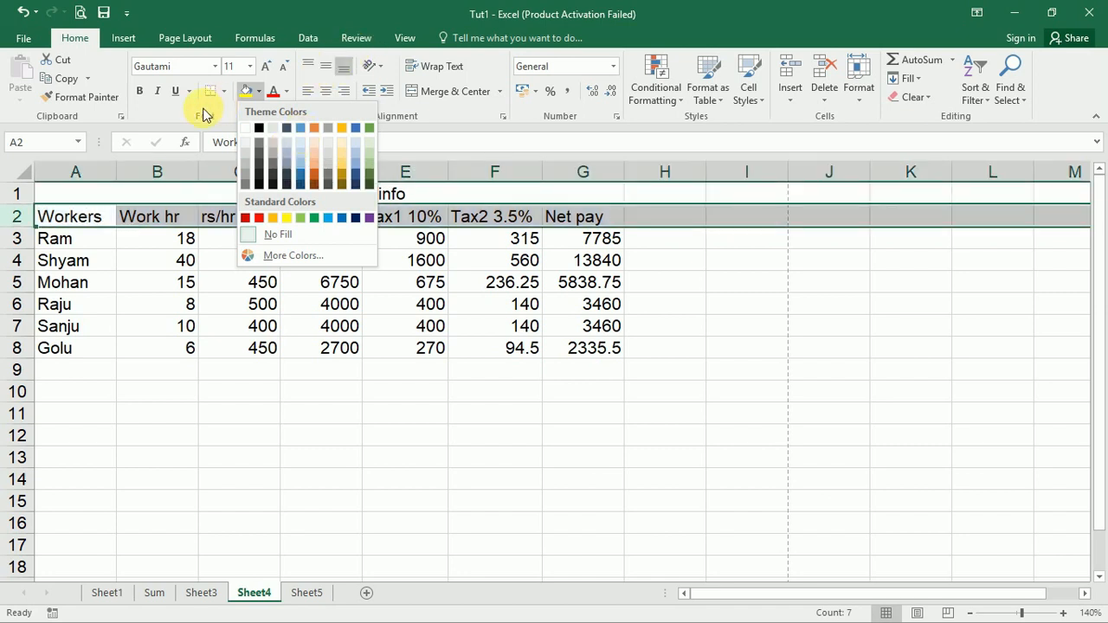
click(164, 117)
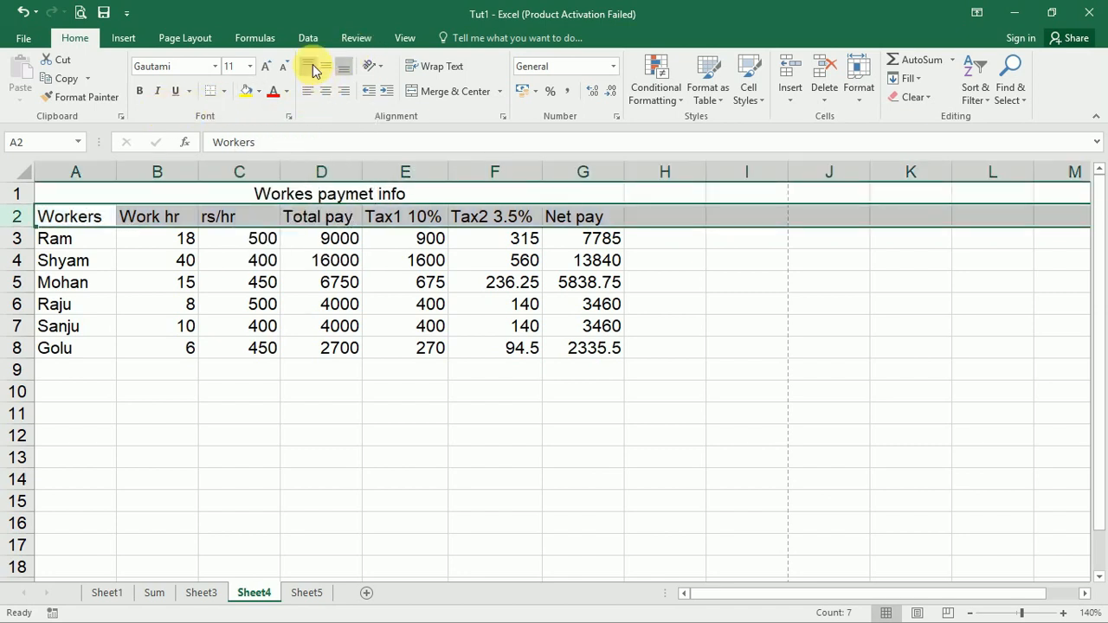
Give header row 2 Middle Align after trying Top and Bottom Align
click(323, 72)
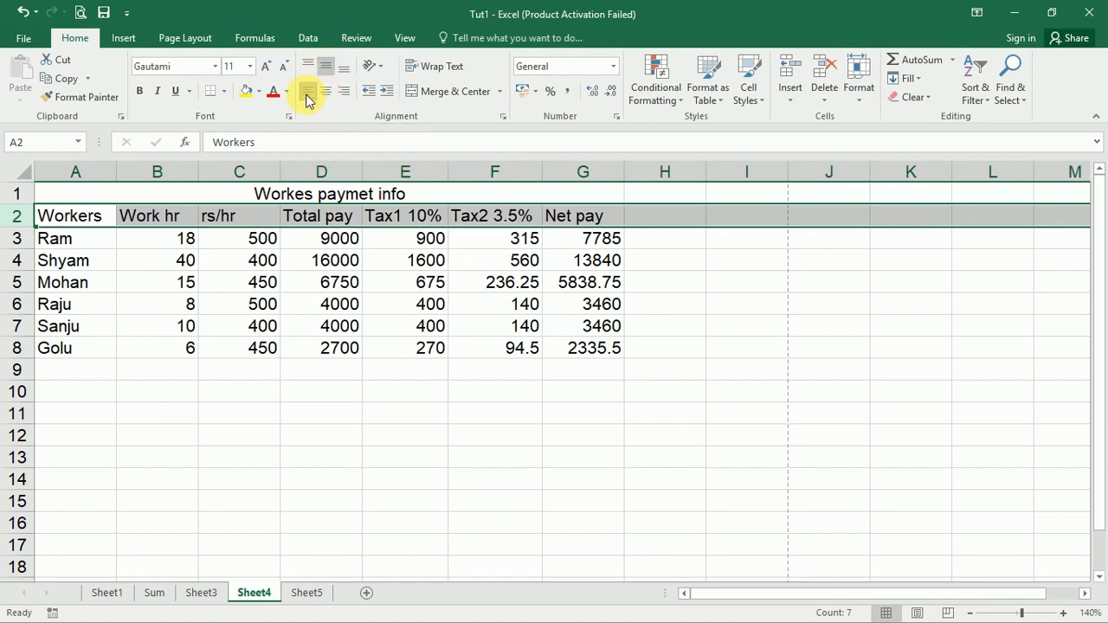
click(307, 65)
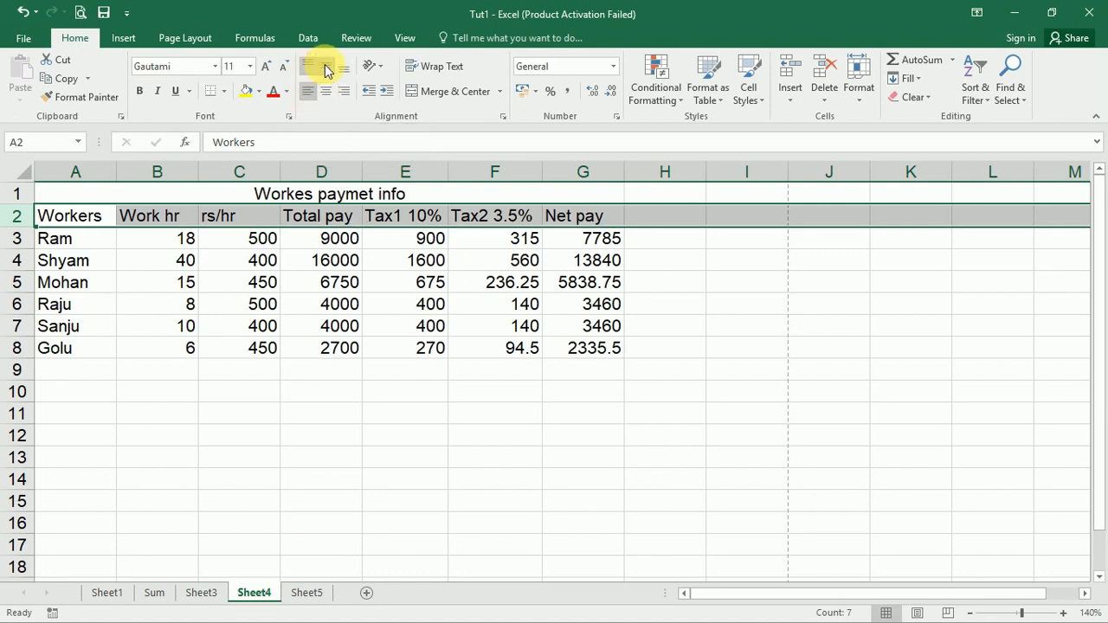
click(343, 71)
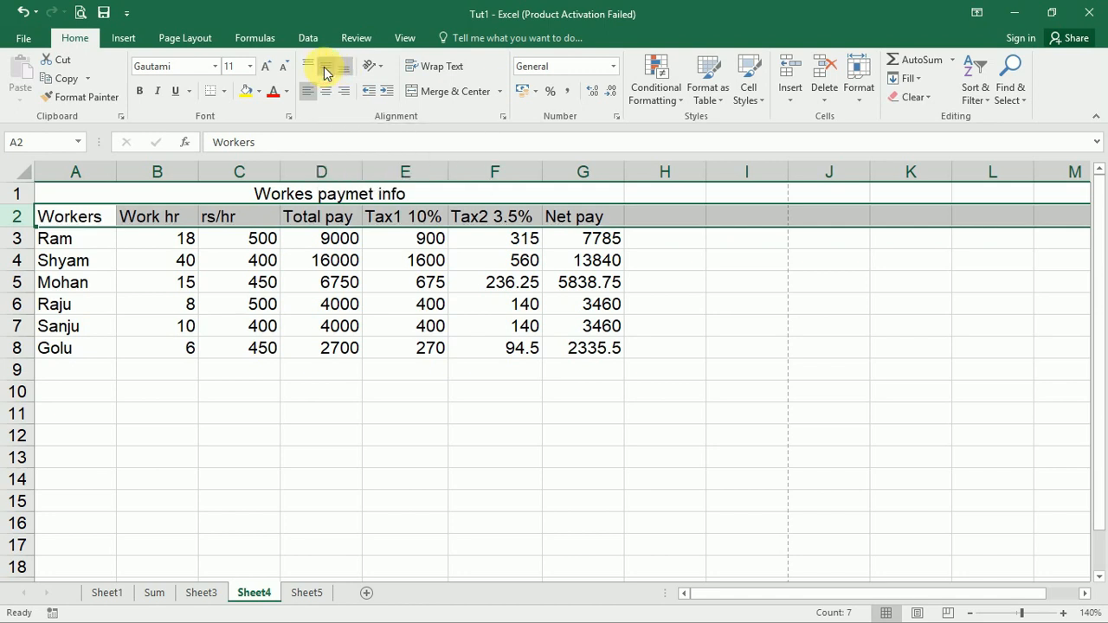
click(324, 74)
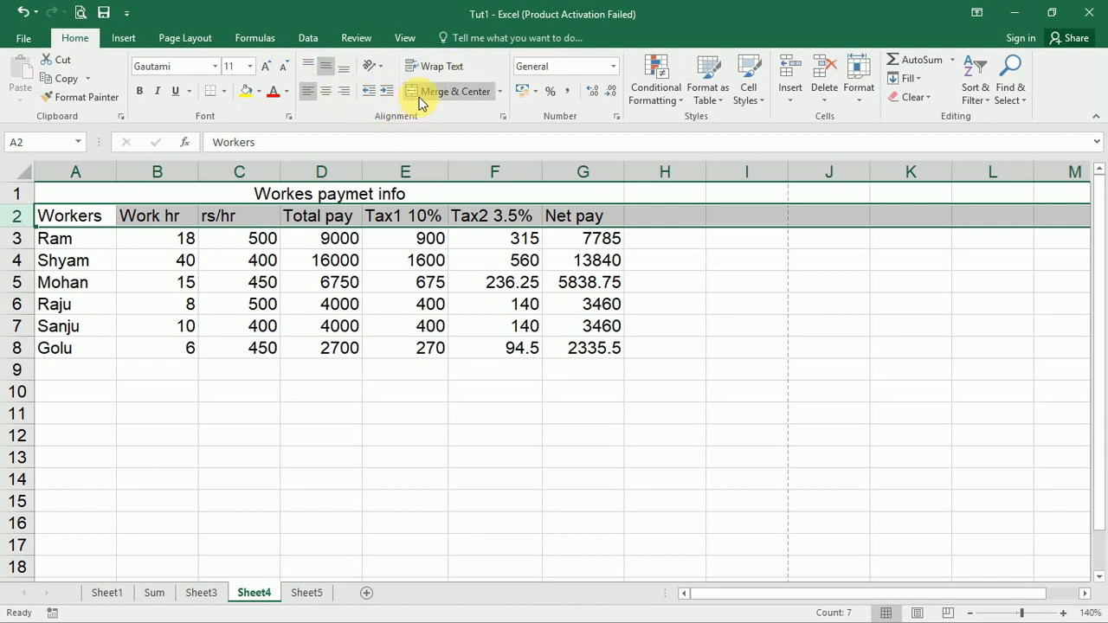
click(379, 68)
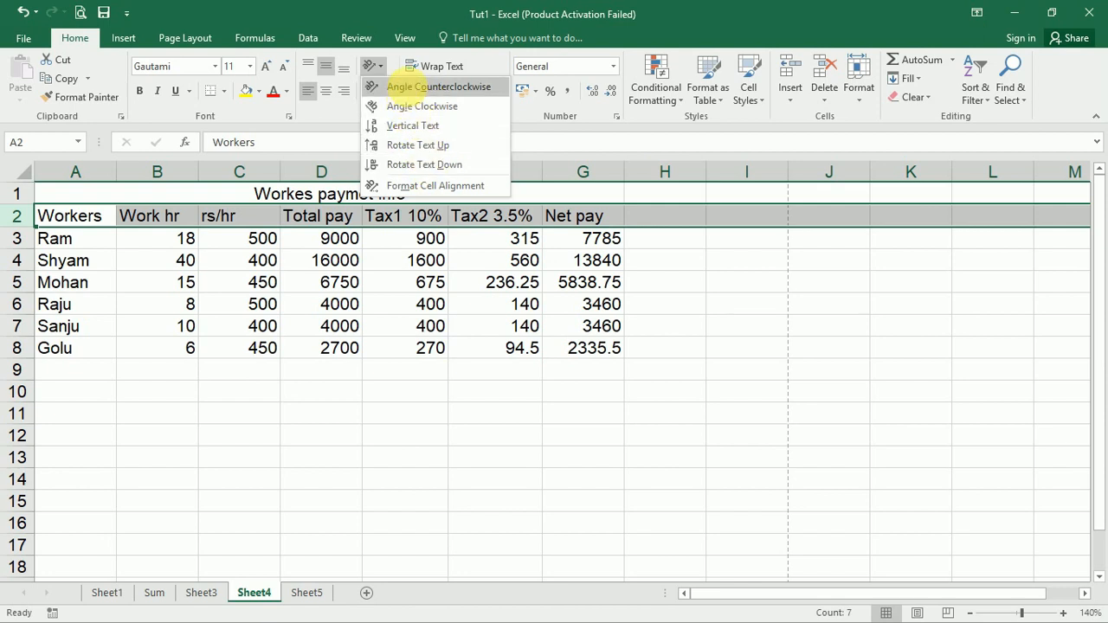
click(391, 86)
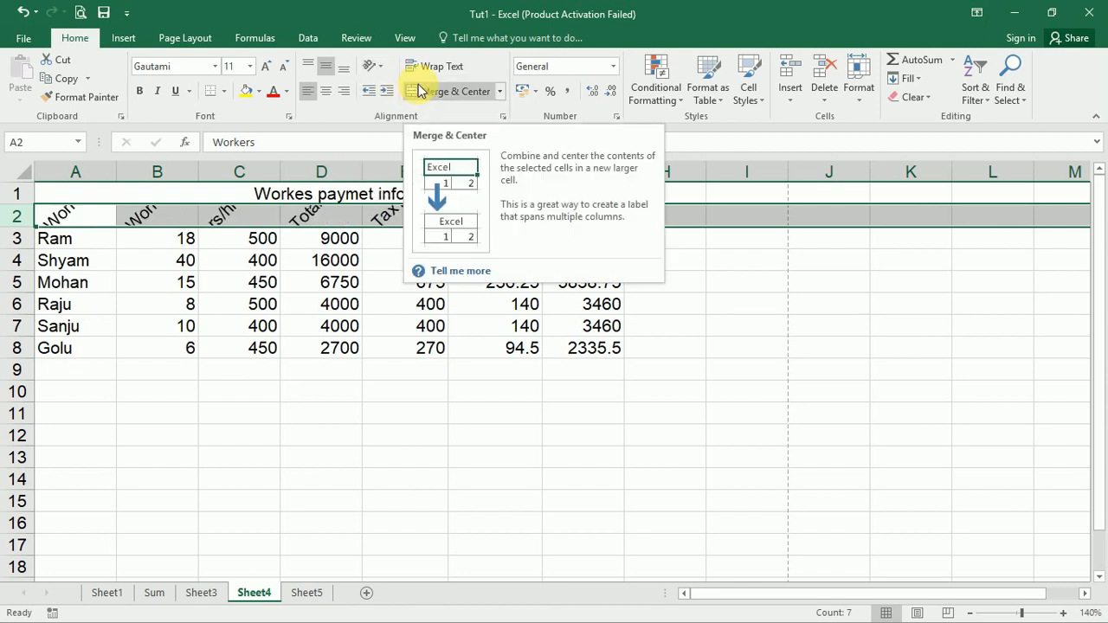
click(374, 65)
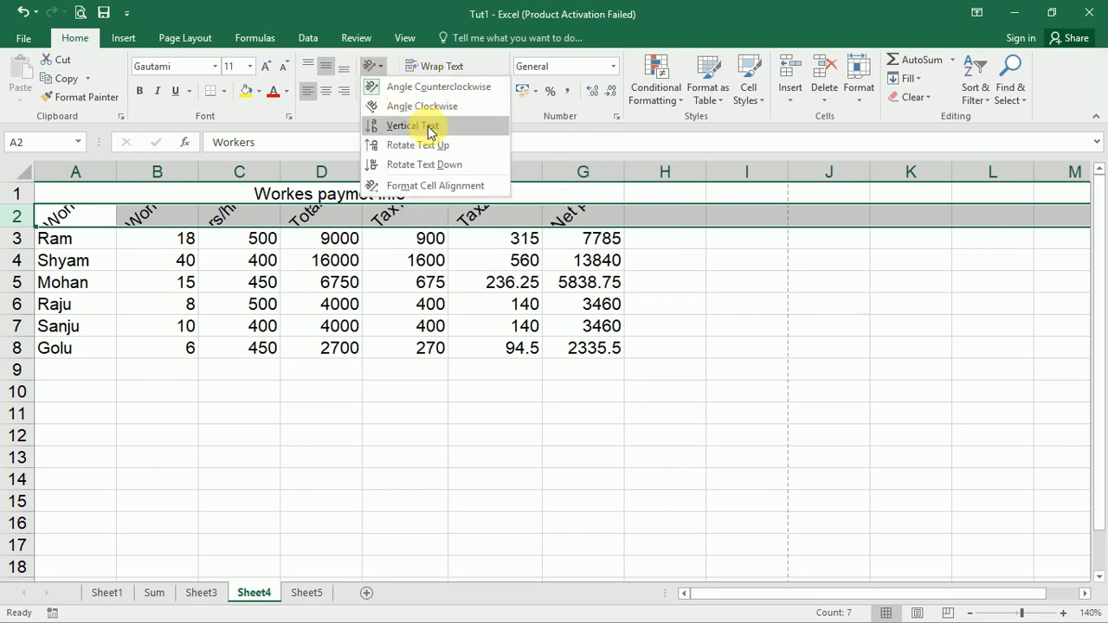
click(401, 90)
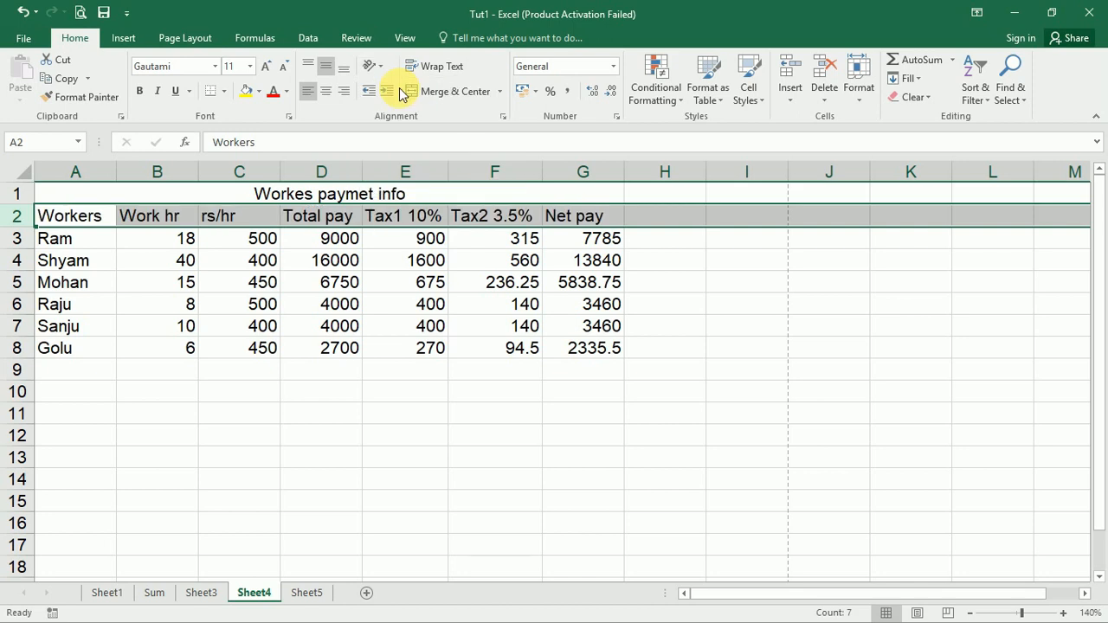
click(372, 67)
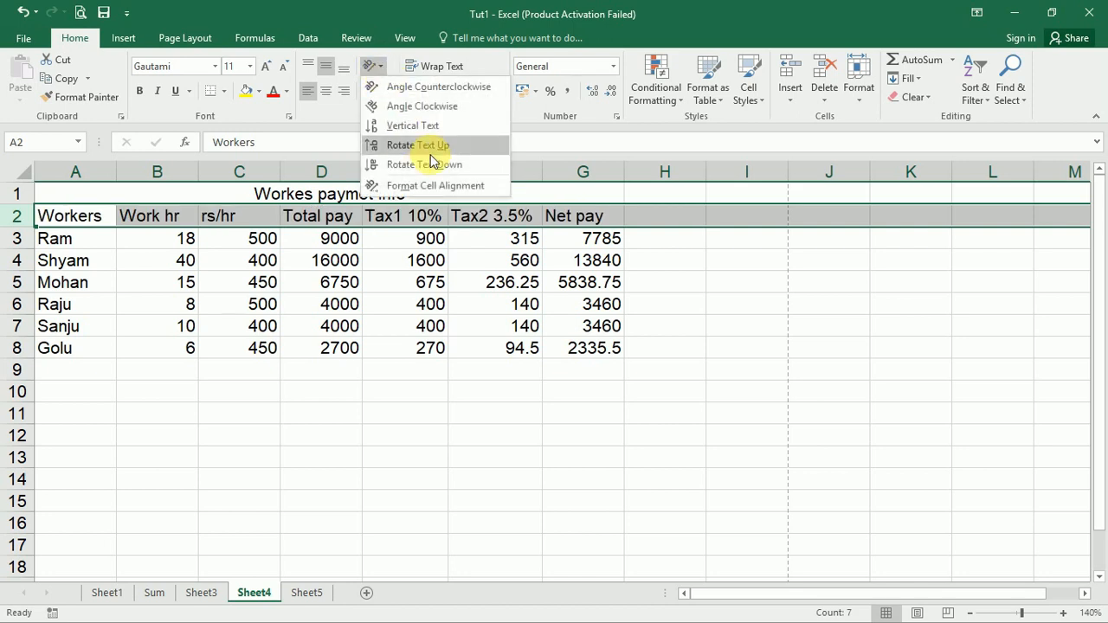
click(428, 187)
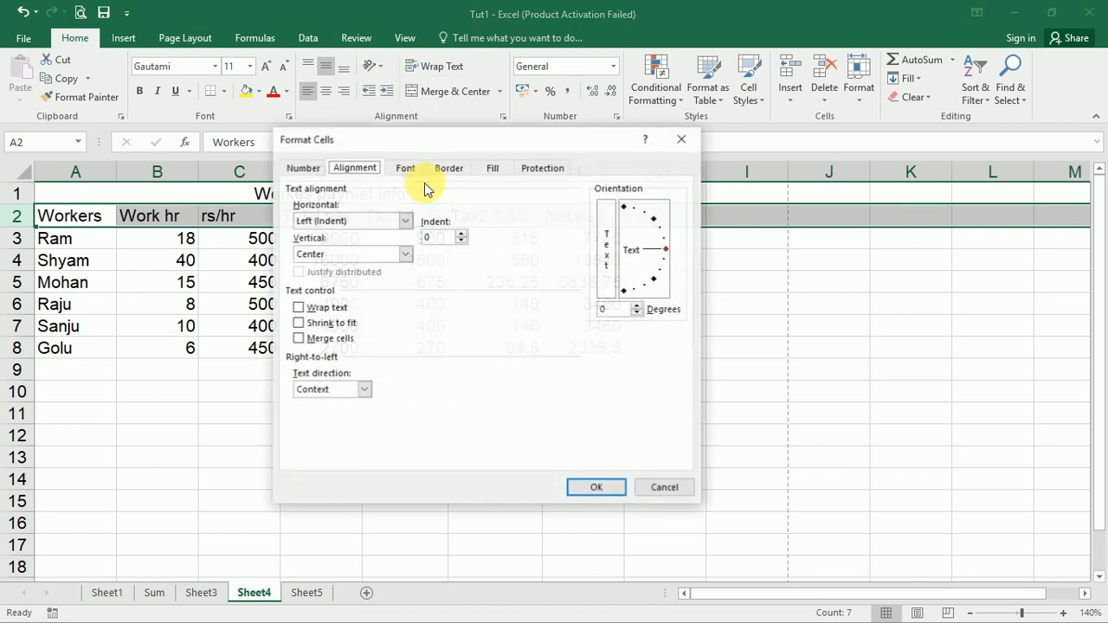
drag(667, 251, 666, 226)
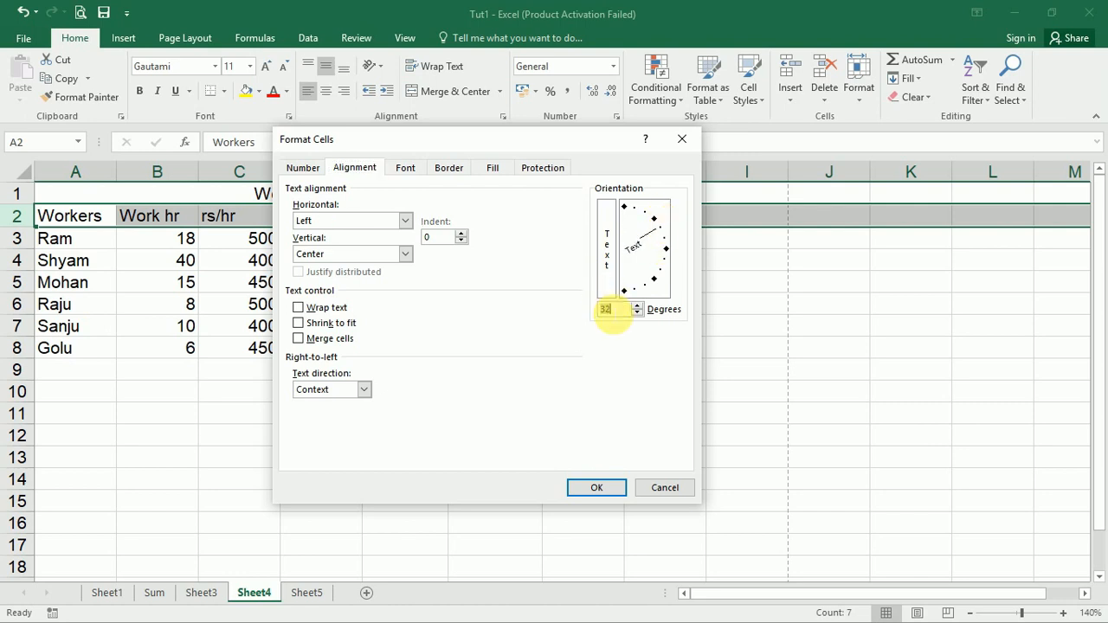
click(600, 489)
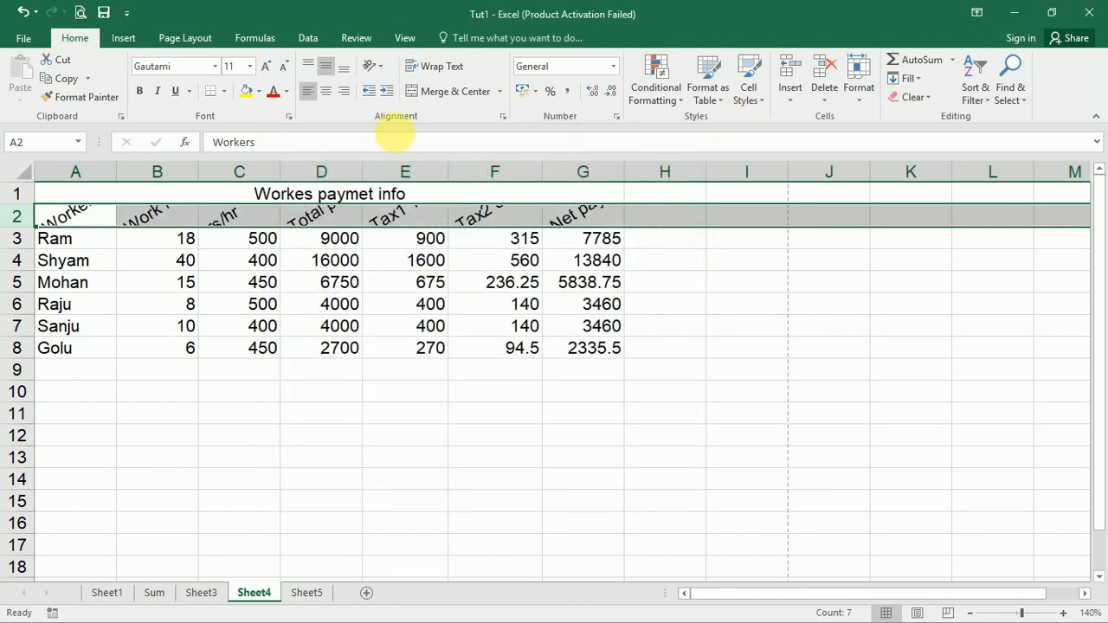
click(373, 66)
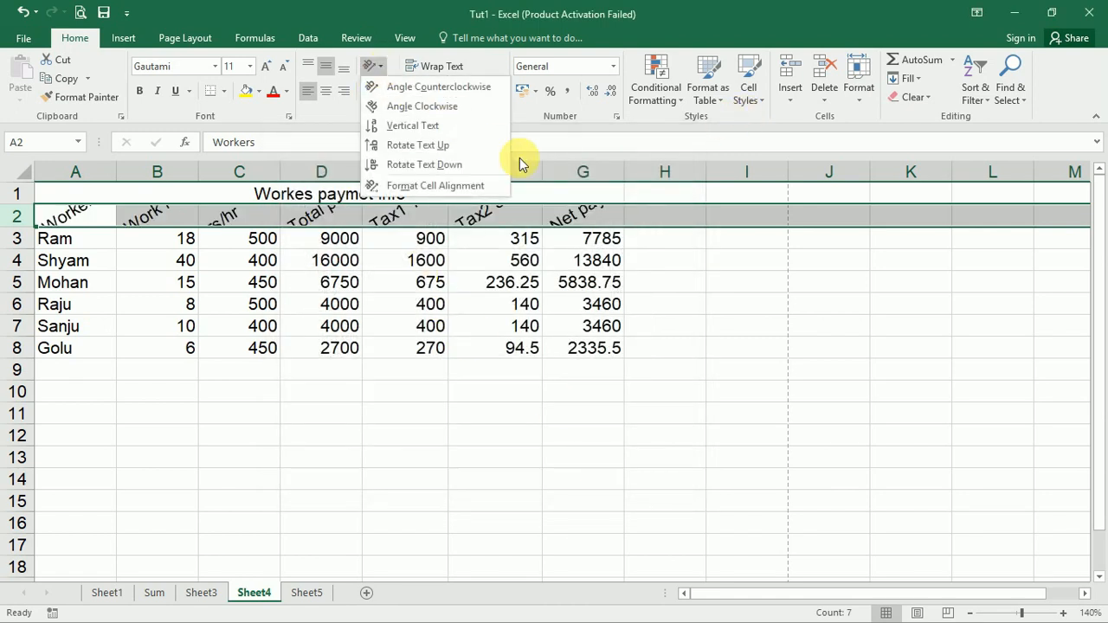
click(431, 186)
drag(648, 233, 668, 257)
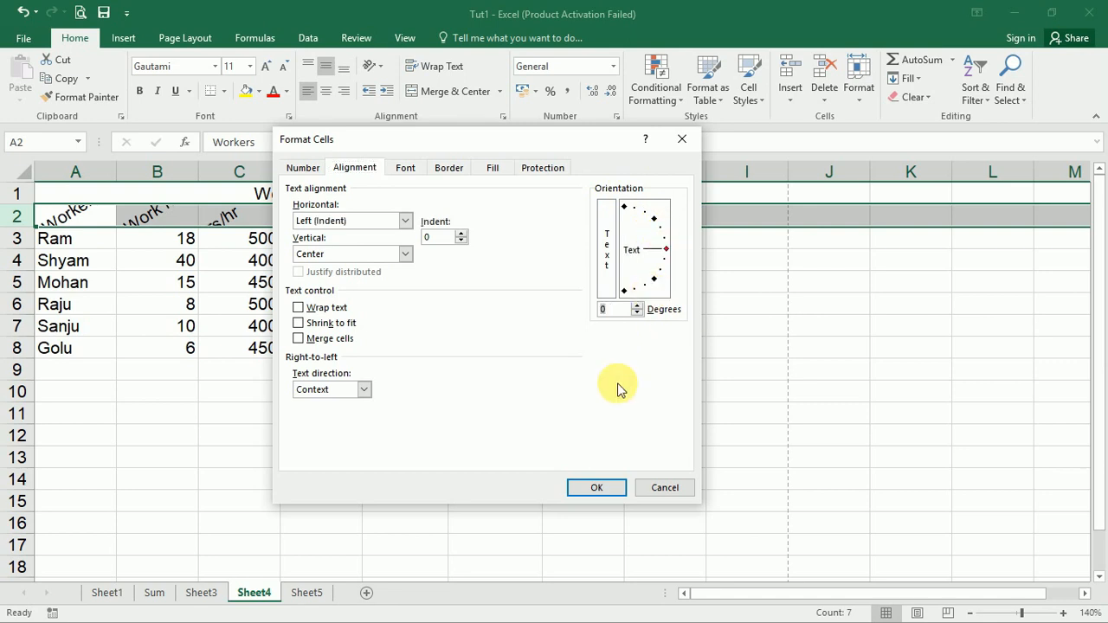
click(597, 490)
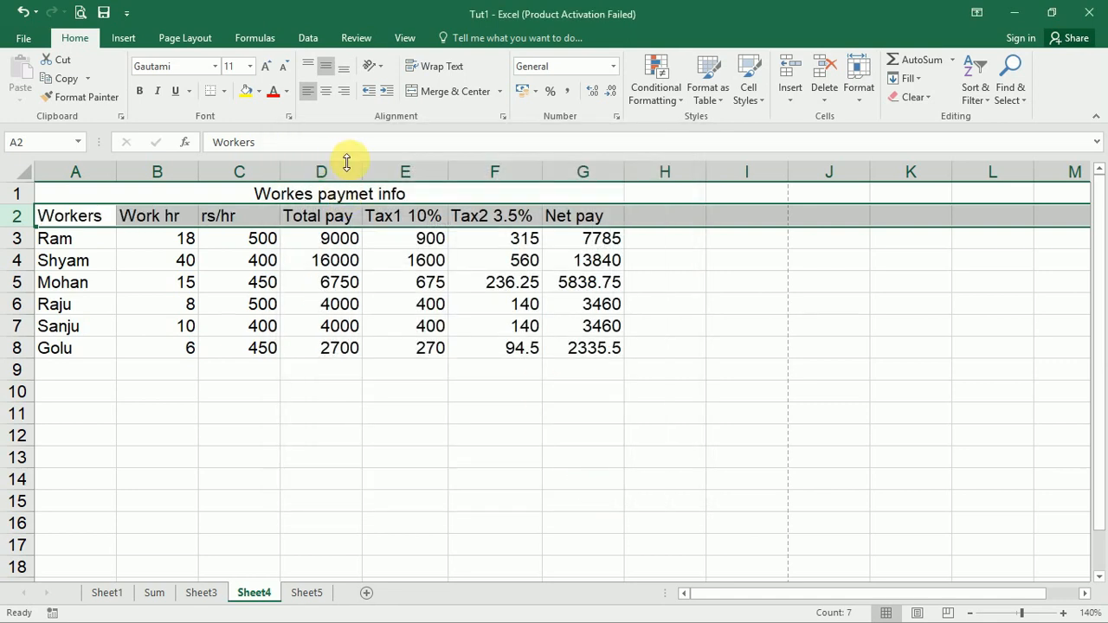
click(790, 102)
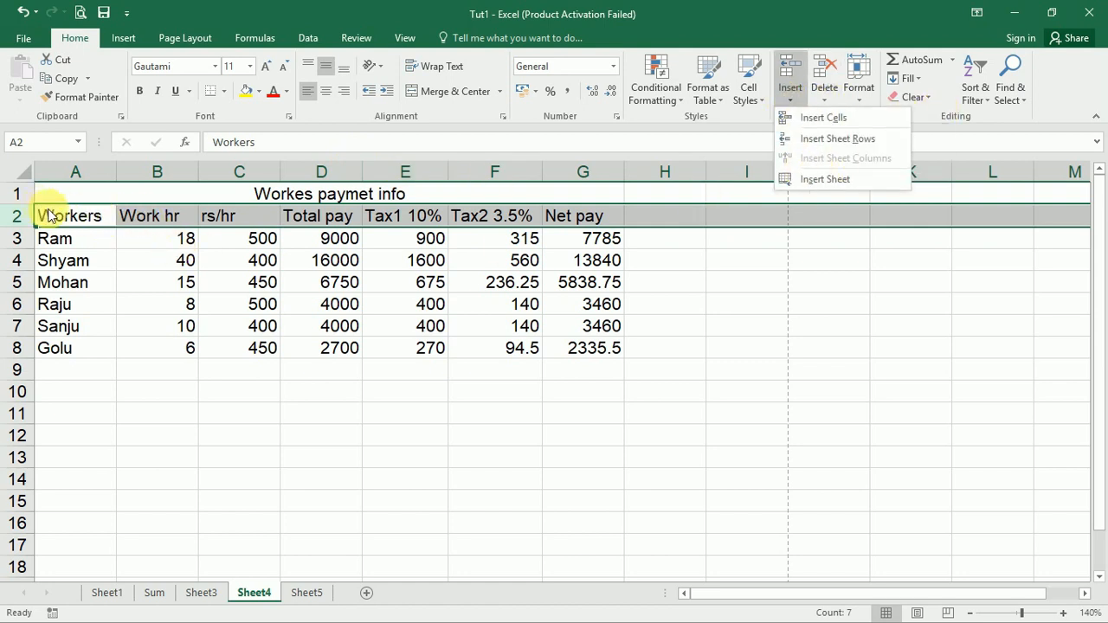
click(837, 140)
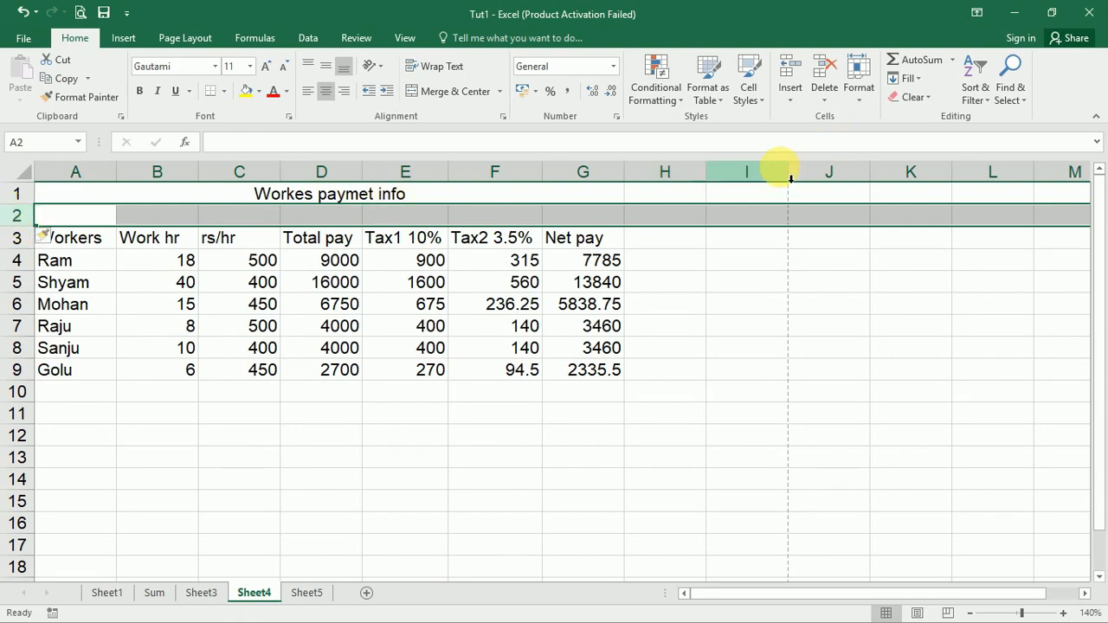
click(23, 15)
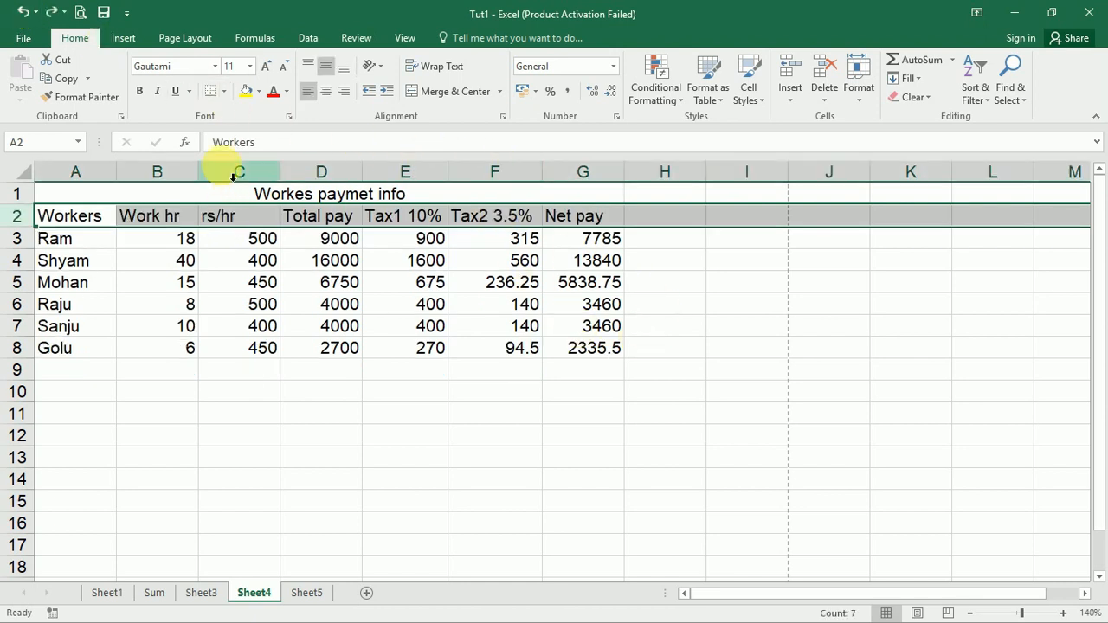
click(194, 37)
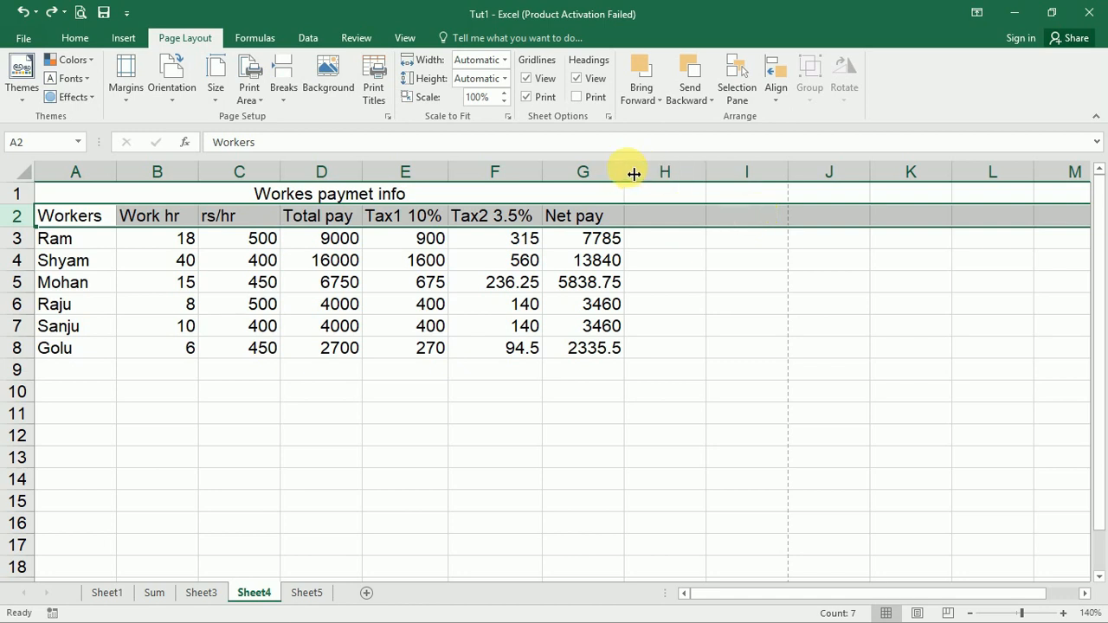
drag(632, 175, 819, 172)
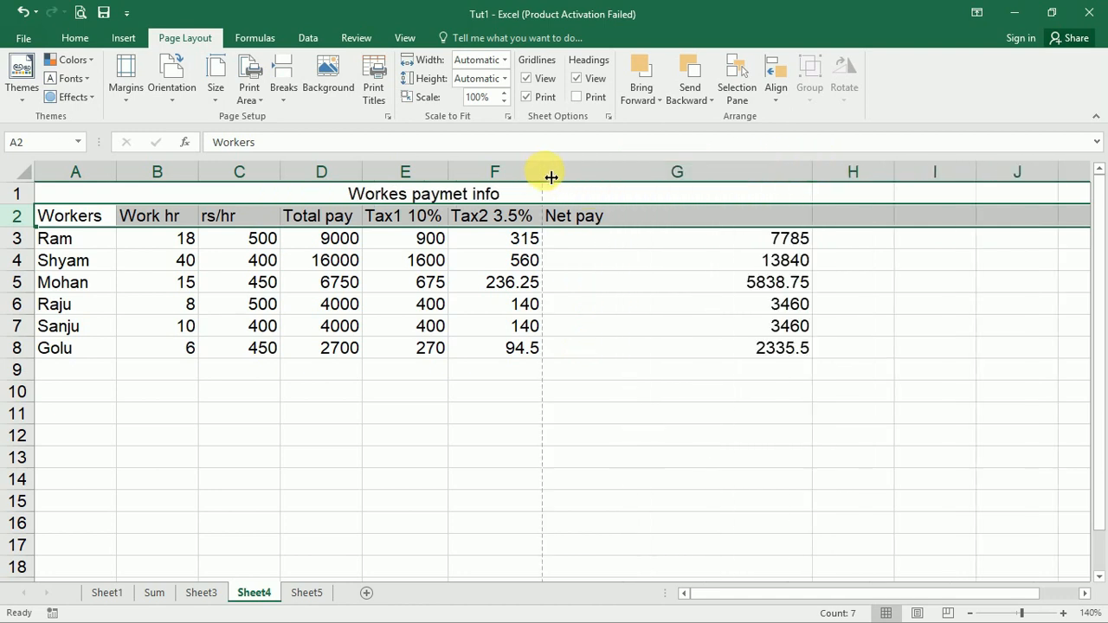
drag(550, 177, 607, 173)
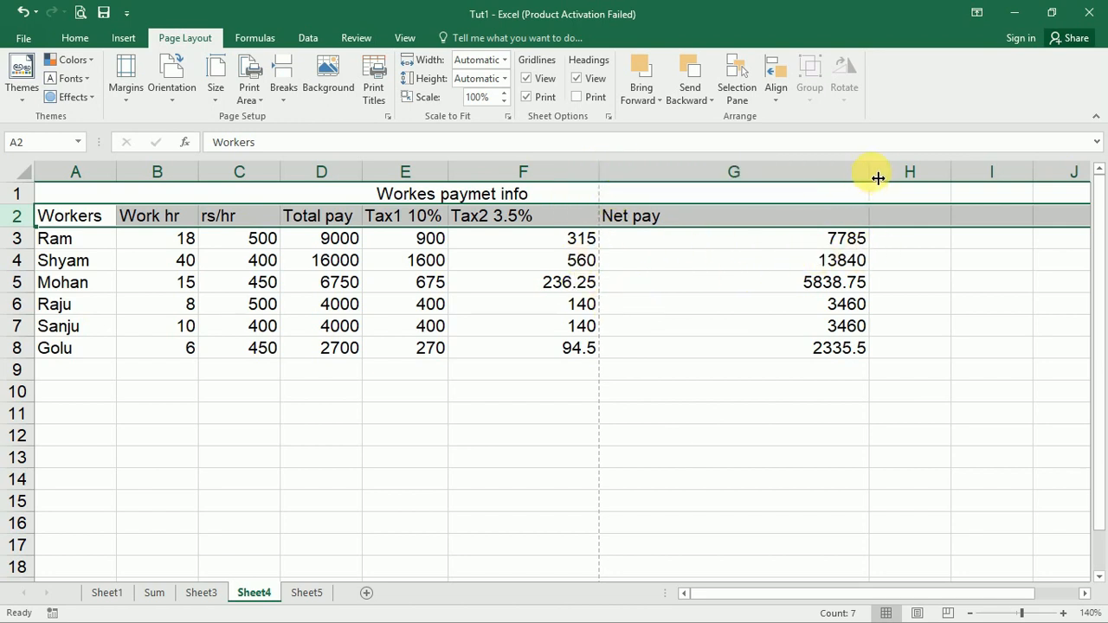
drag(877, 177, 588, 190)
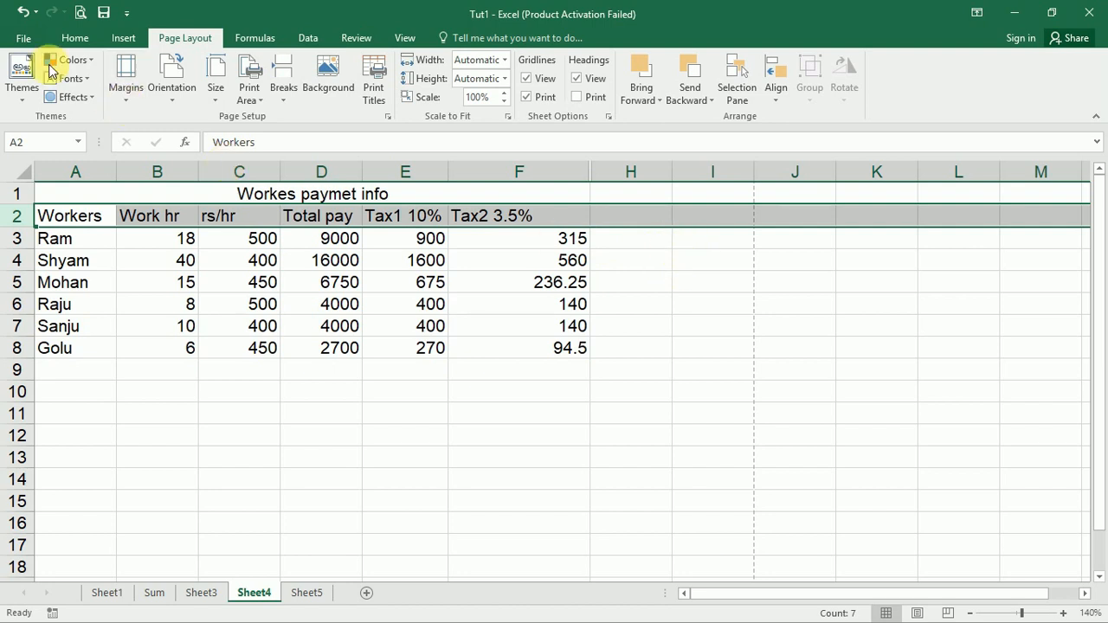
click(22, 12)
click(22, 12)
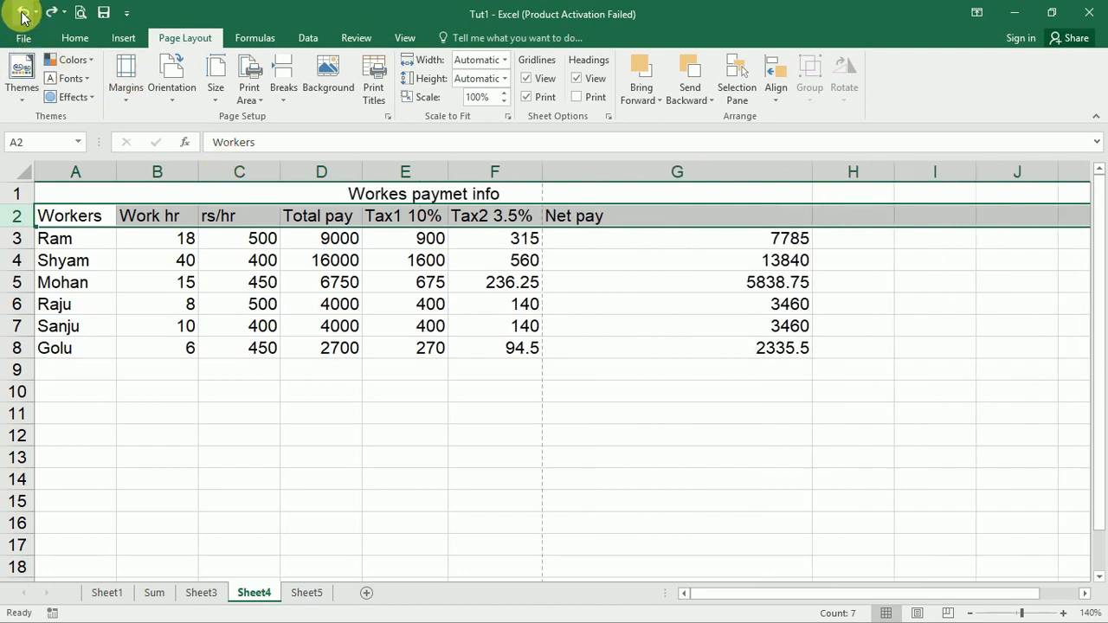
click(22, 12)
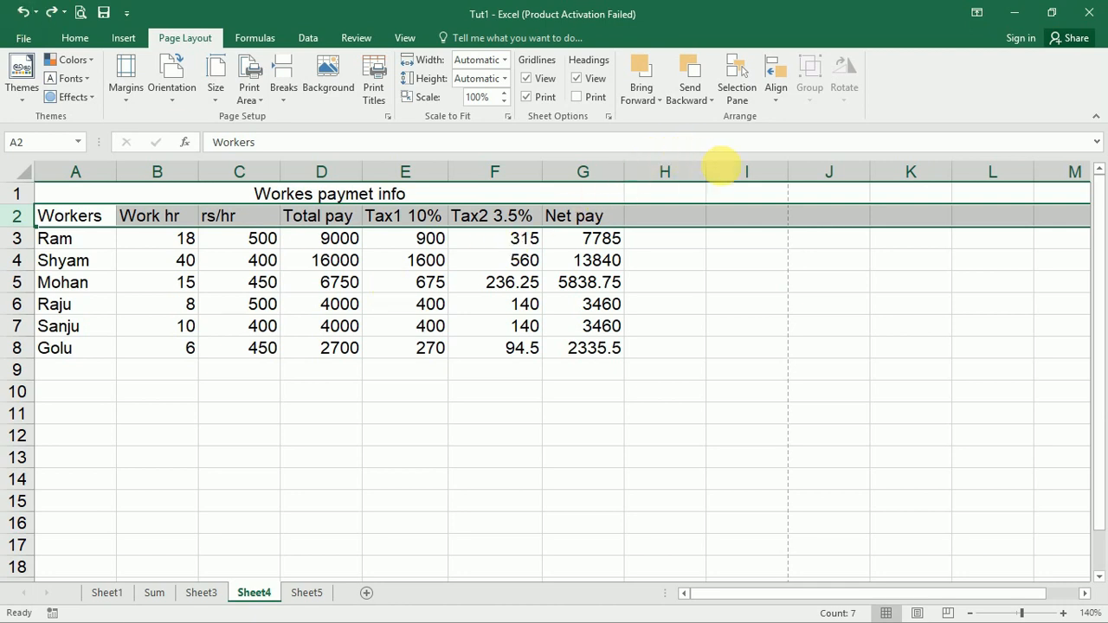
click(118, 40)
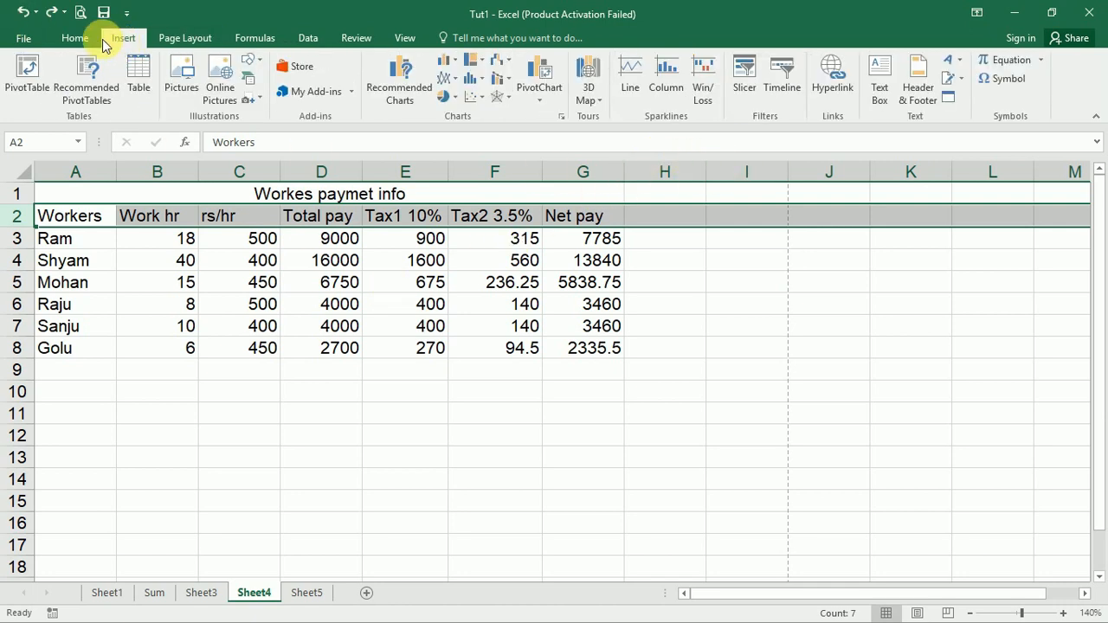
click(77, 39)
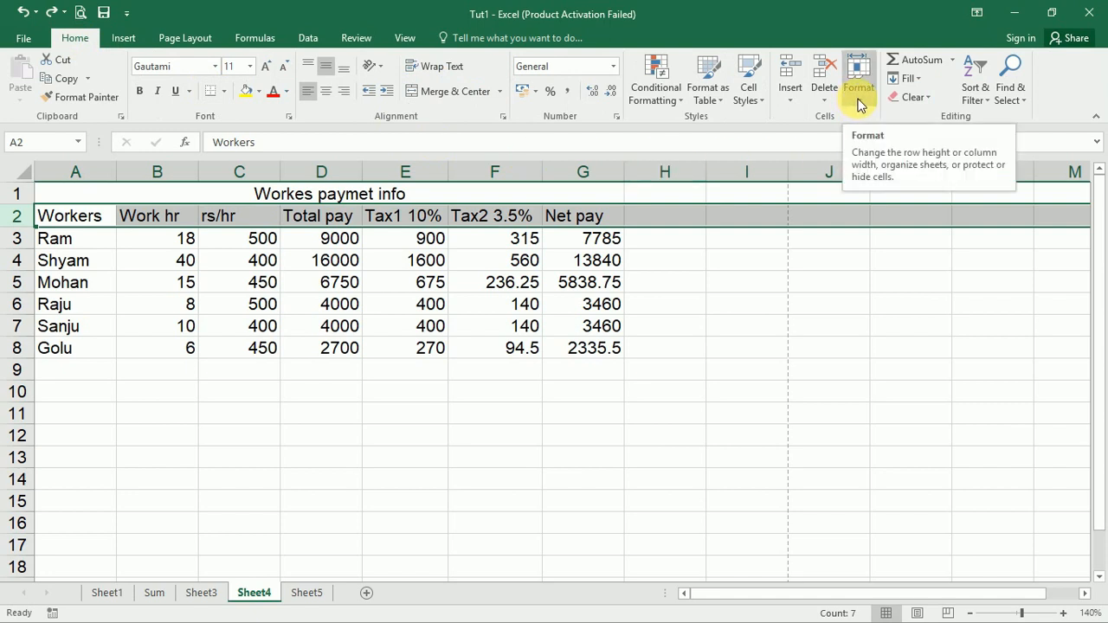
click(317, 597)
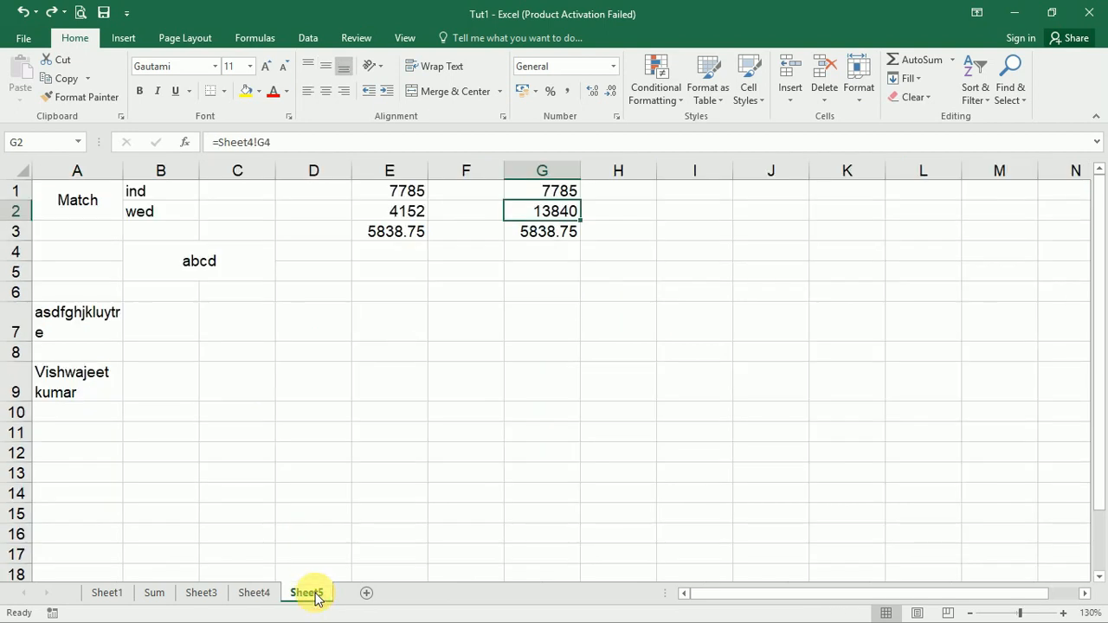
click(629, 177)
click(858, 101)
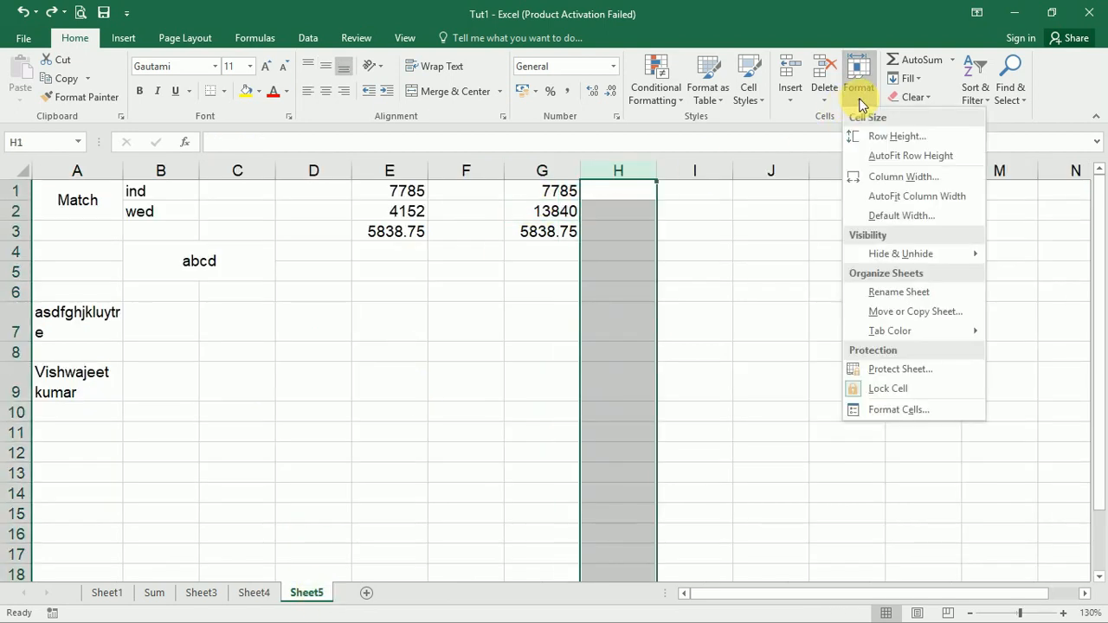
click(902, 177)
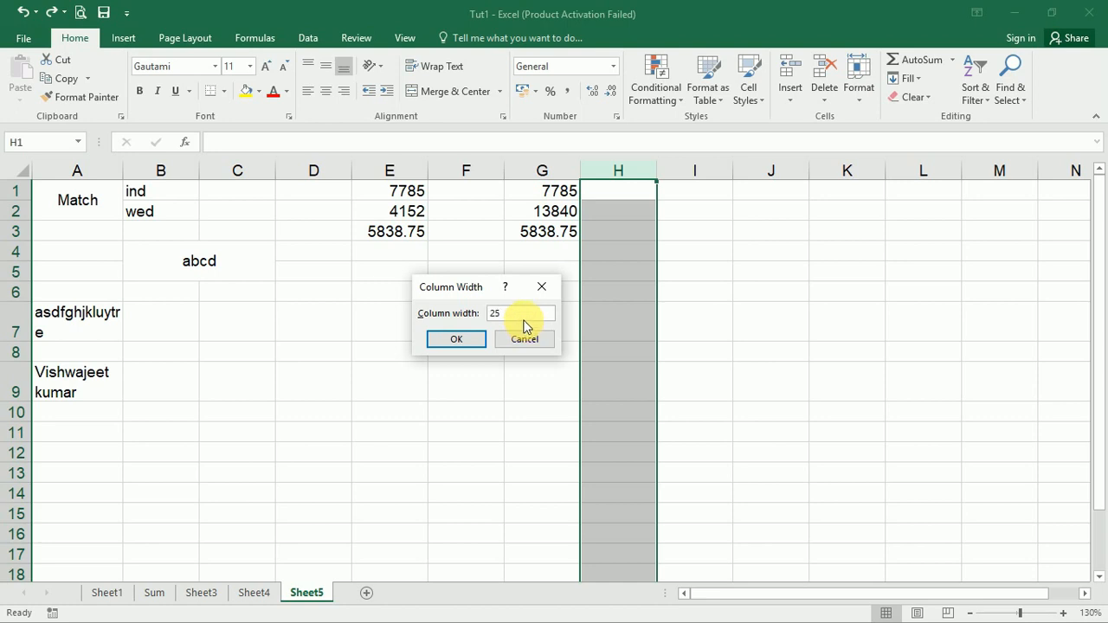
click(479, 342)
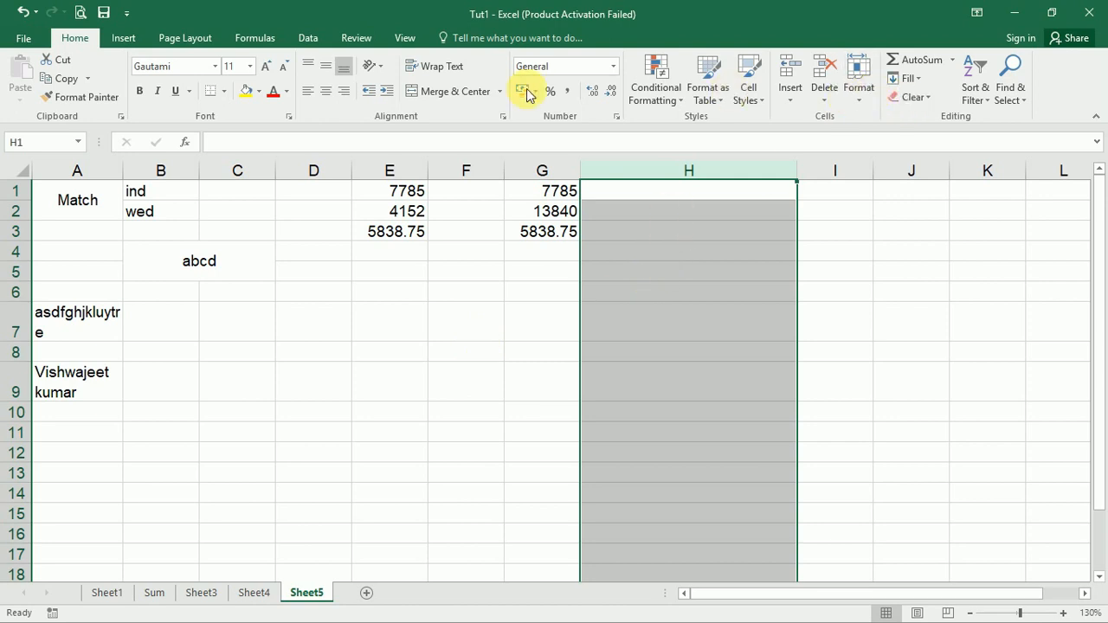
click(23, 13)
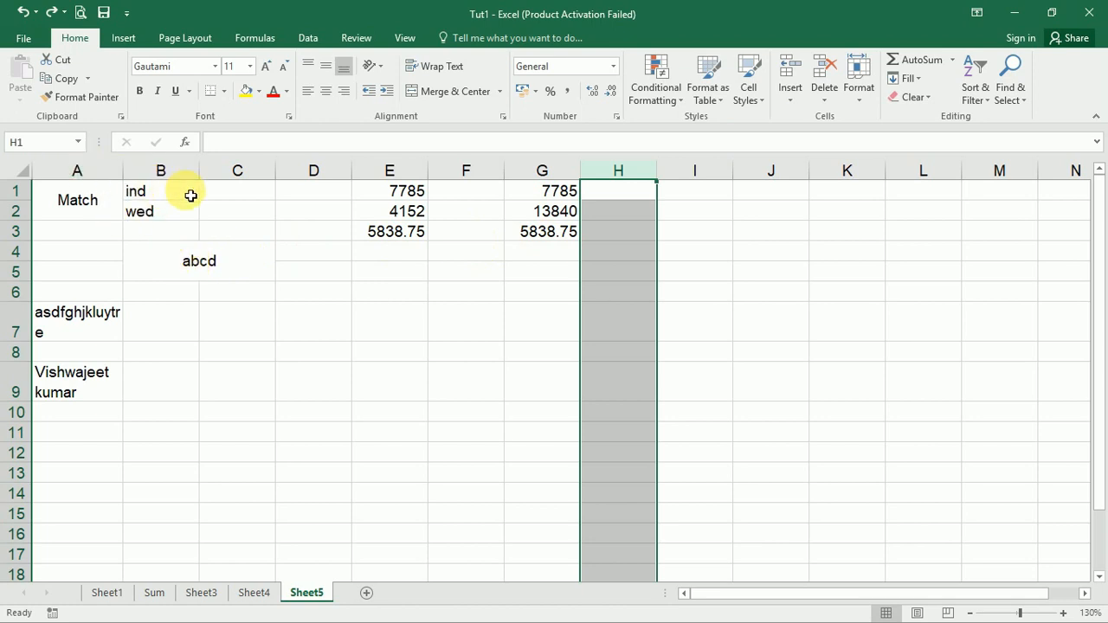
click(250, 593)
Insert an empty cell at B6 with Shift cells down
click(153, 245)
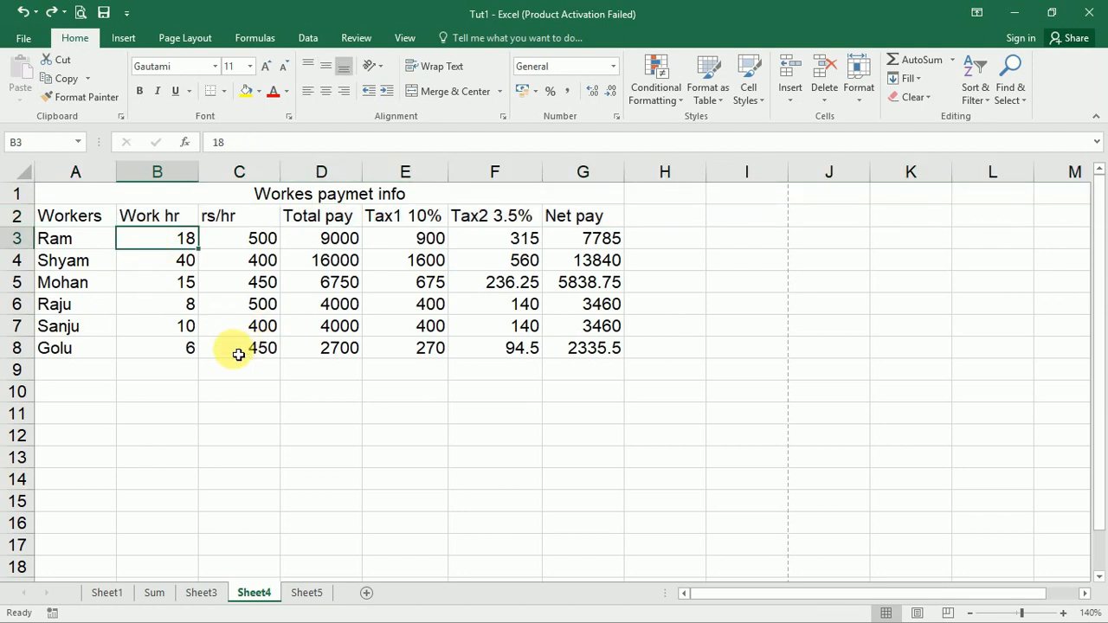
click(163, 302)
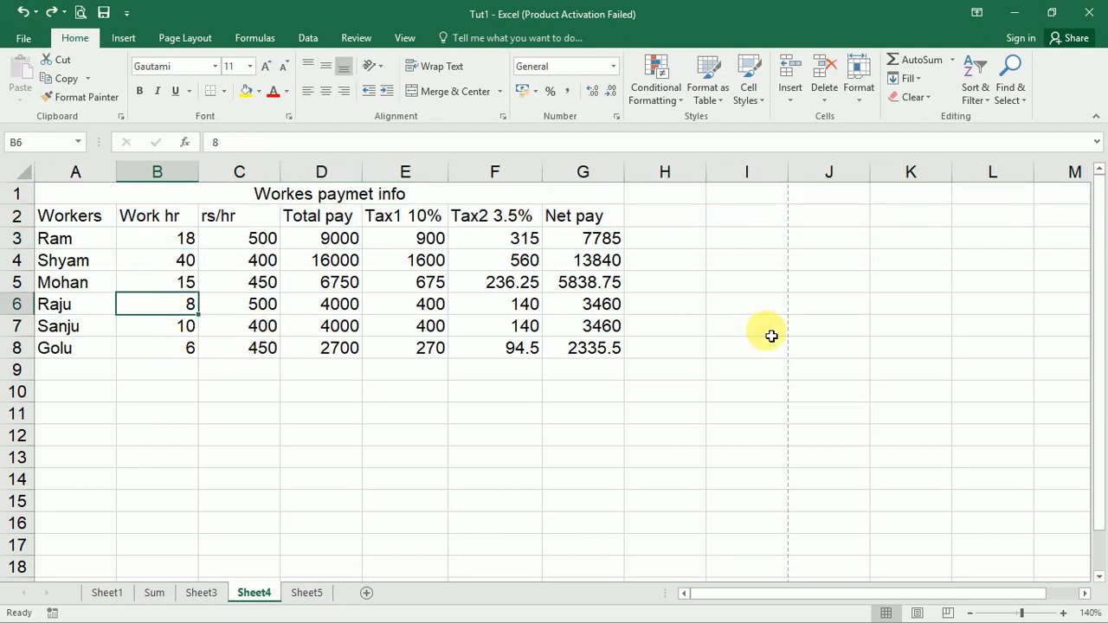
click(799, 97)
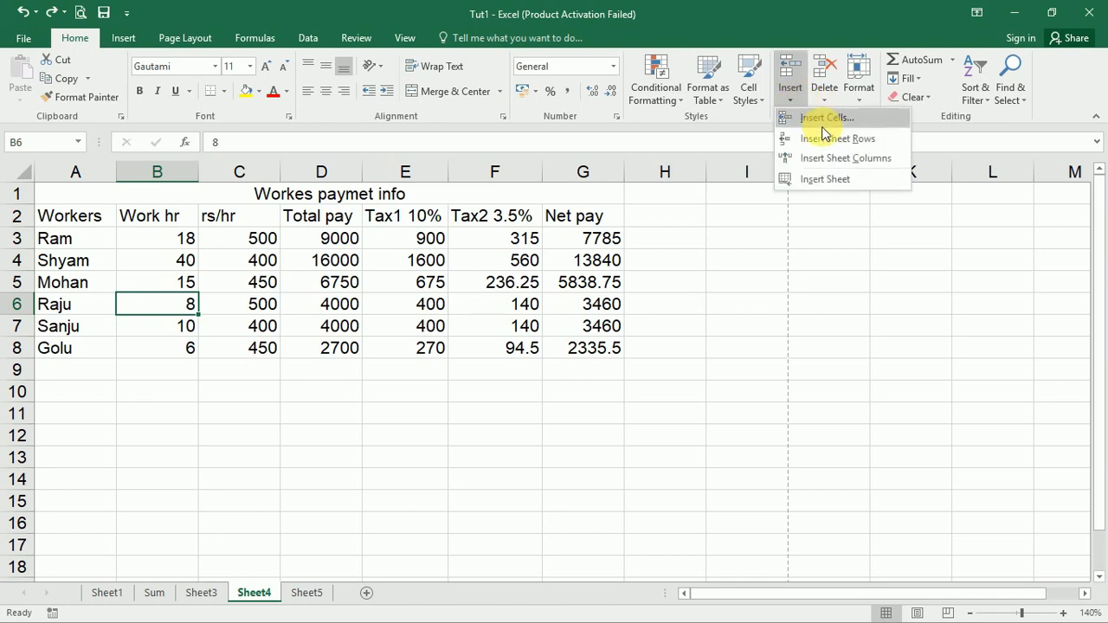
click(835, 121)
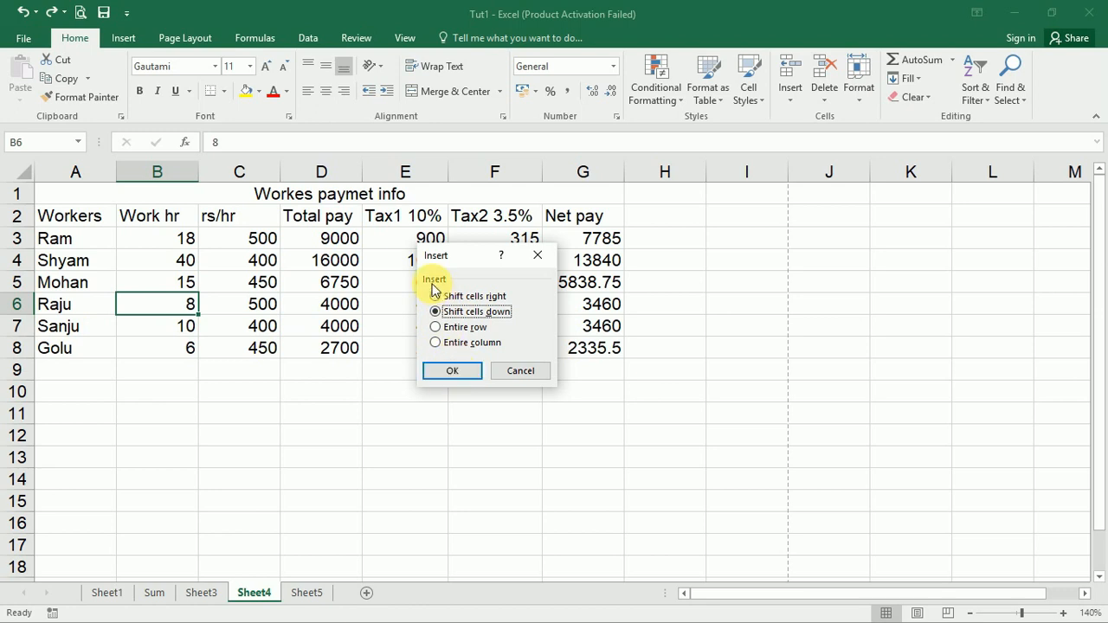
click(448, 373)
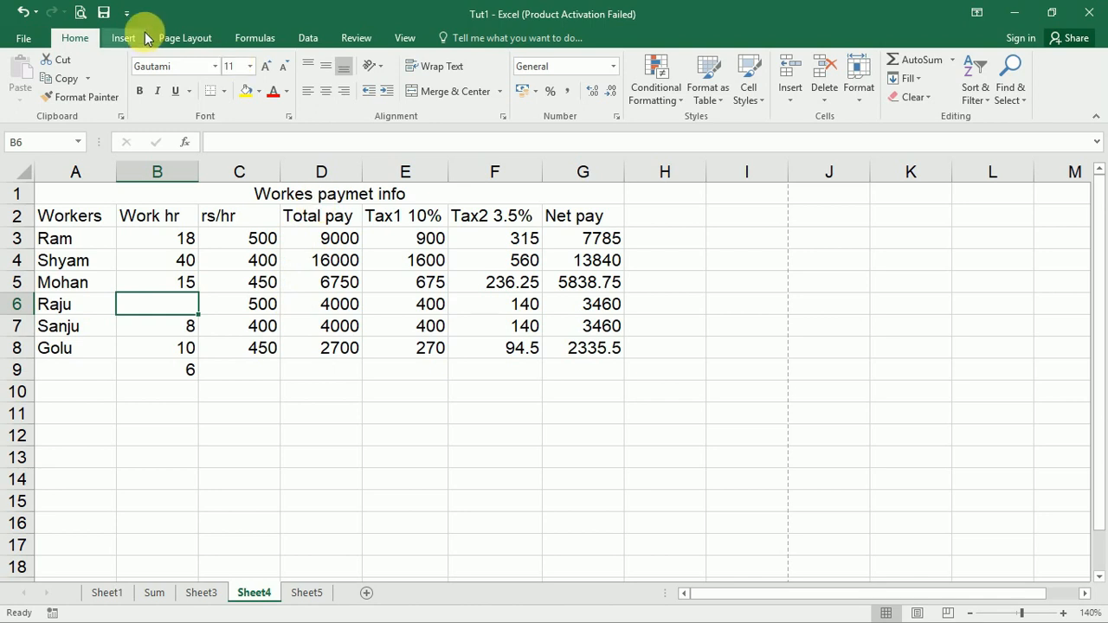
click(181, 39)
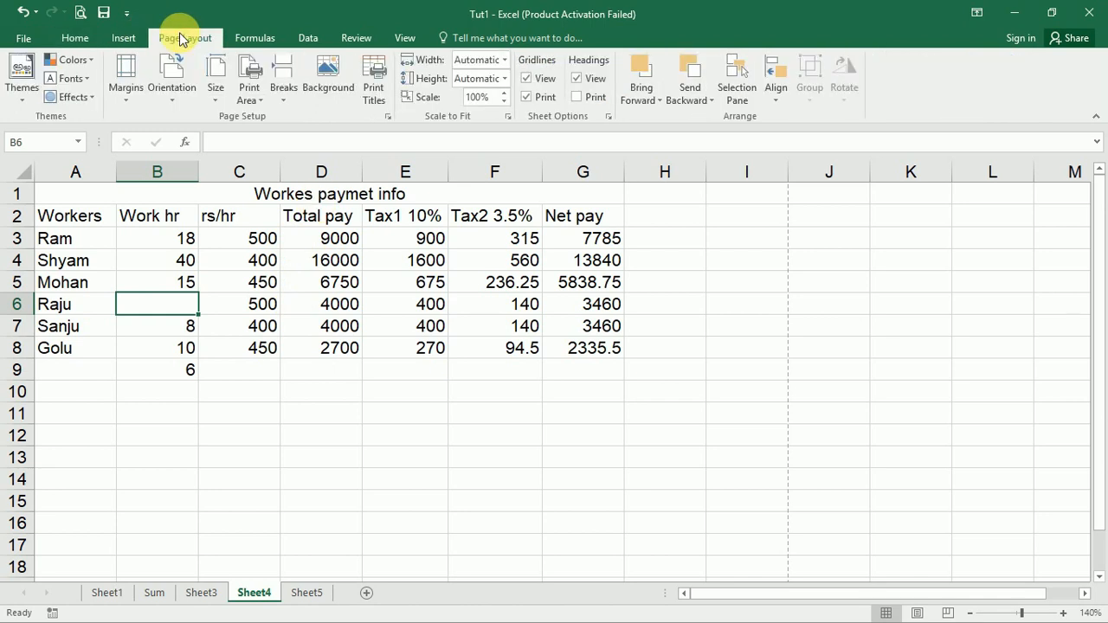